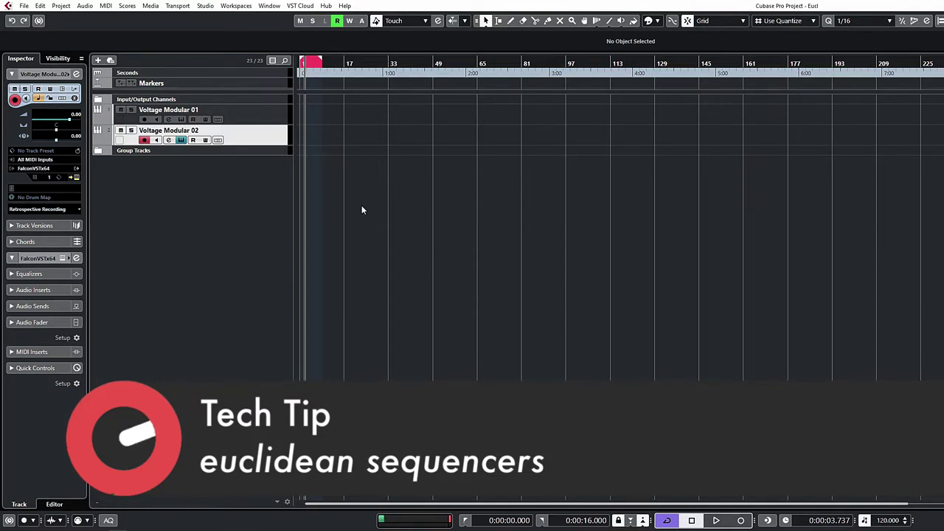
# Open the Voltage Modular 02 track's Falcon instrument and add a Euclidean Tonal Sequencer script processor to the program's events.
pyautogui.click(182, 140)
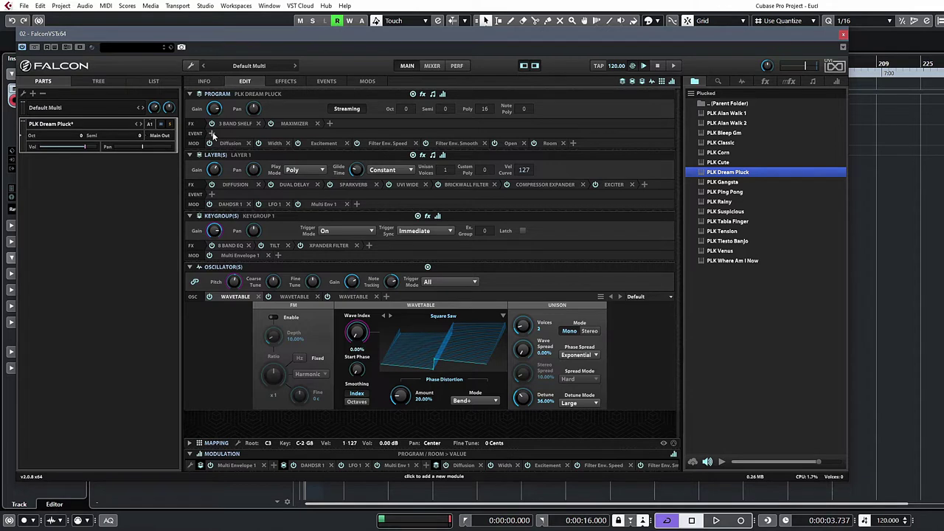
pyautogui.click(212, 135)
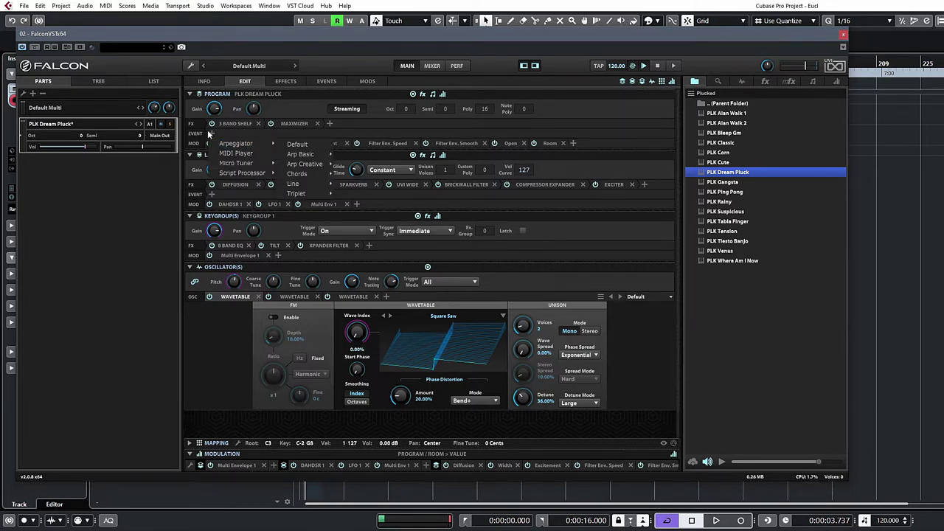
pyautogui.moveTo(234, 174)
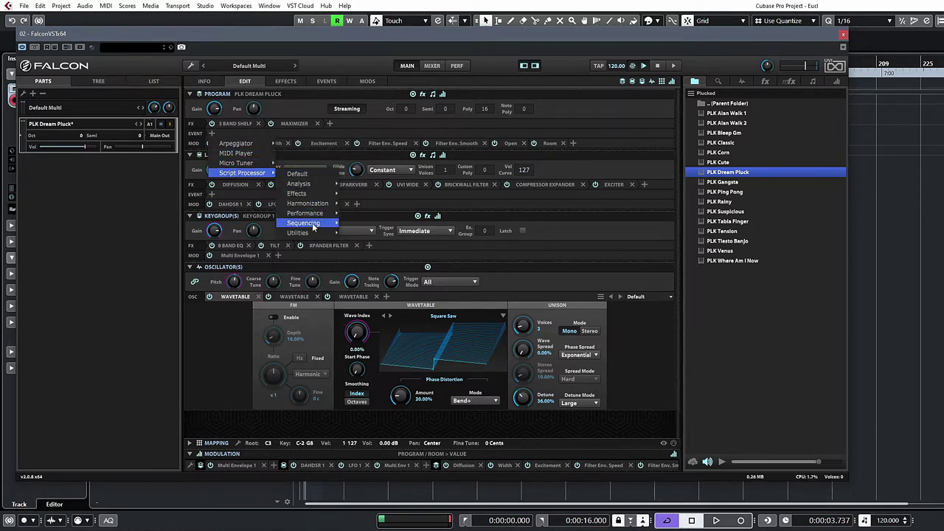
pyautogui.moveTo(312, 228)
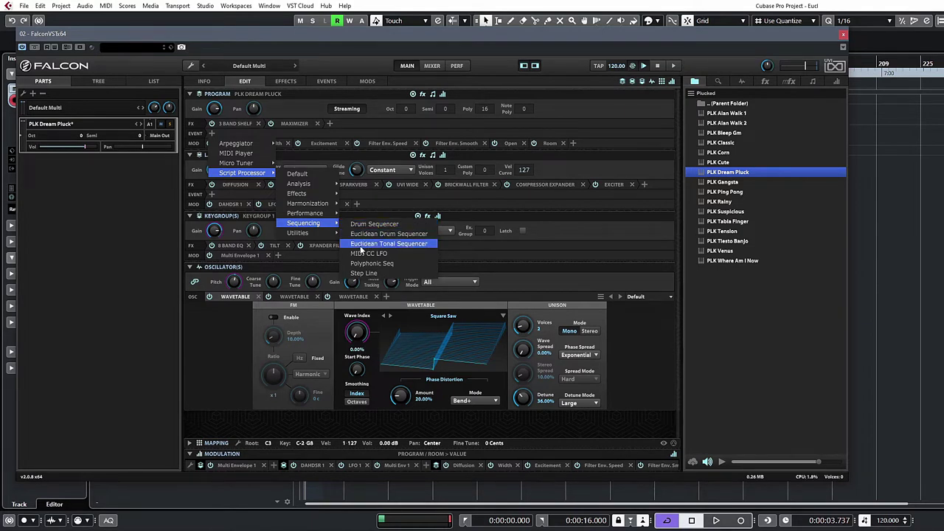
pyautogui.click(360, 246)
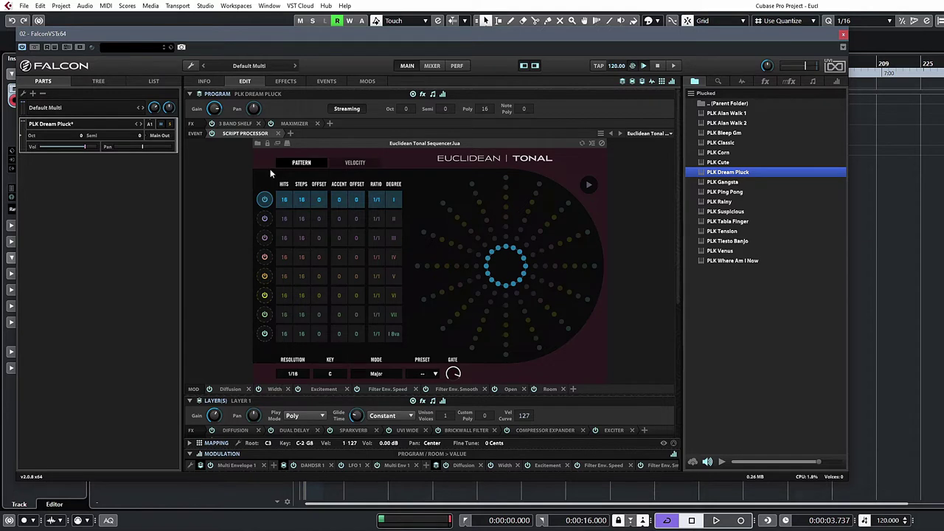
# Try the sequencer's first row with 13 and 8 hits over 16 steps, and return it to 16 hits.
pyautogui.click(306, 203)
pyautogui.moveTo(293, 199); pyautogui.dragTo(284, 219)
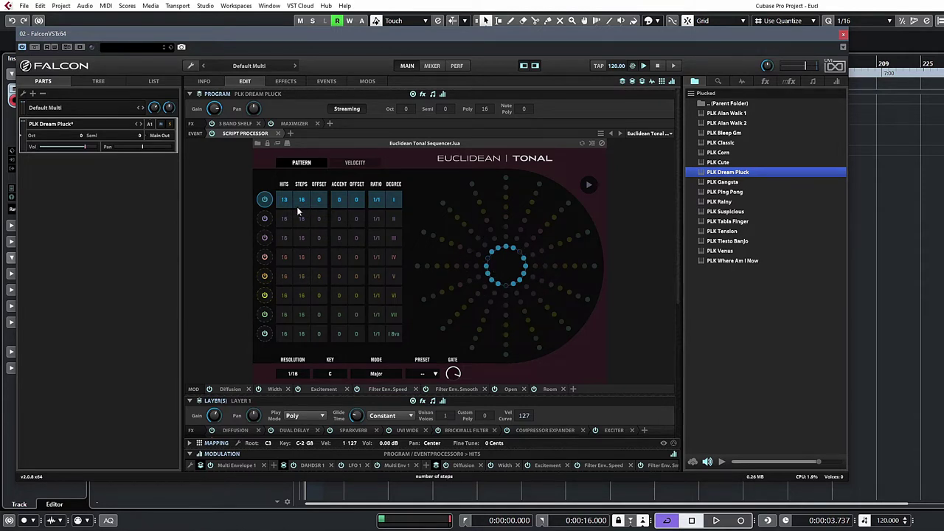
pyautogui.moveTo(284, 201); pyautogui.dragTo(279, 239)
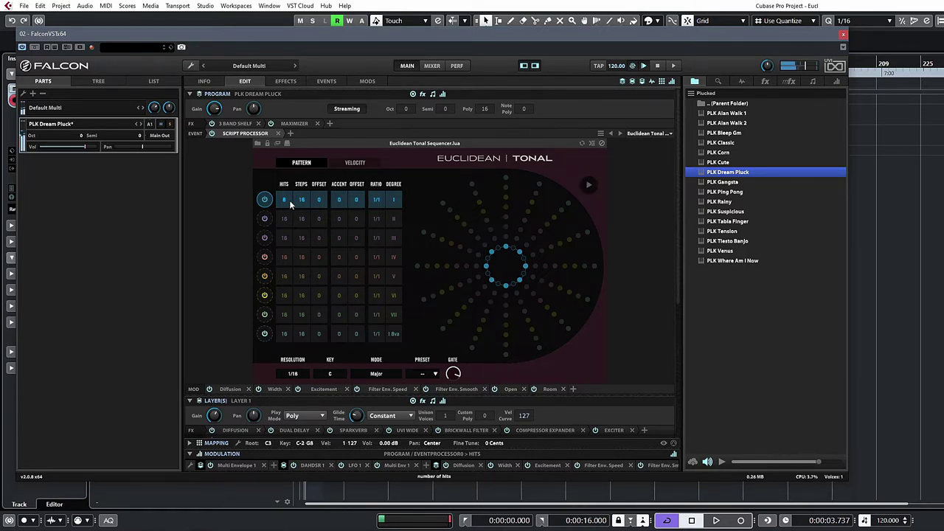
pyautogui.moveTo(289, 200); pyautogui.dragTo(280, 94)
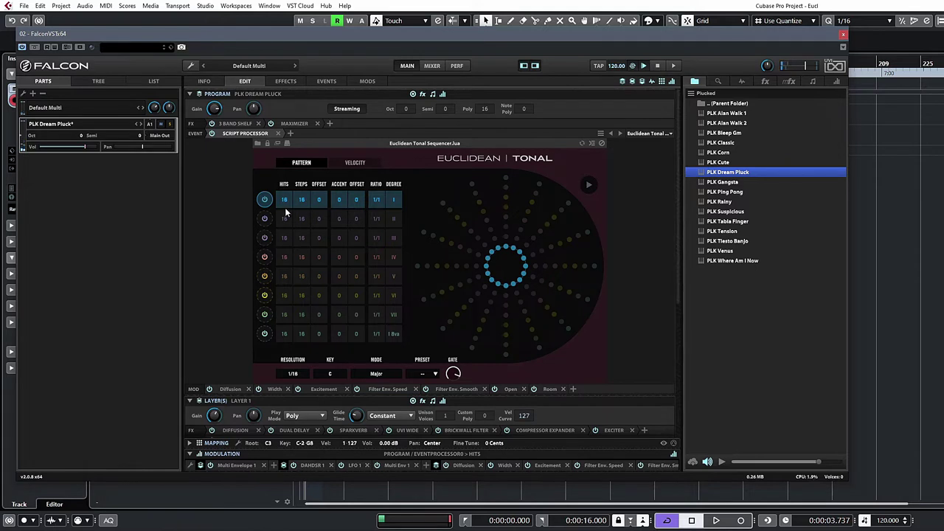
# Reduce the first row's hits to 9 and down to 6, keeping 16 steps and an offset of 0.
pyautogui.moveTo(282, 195); pyautogui.dragTo(281, 256)
pyautogui.scroll(-7, 282, 201)
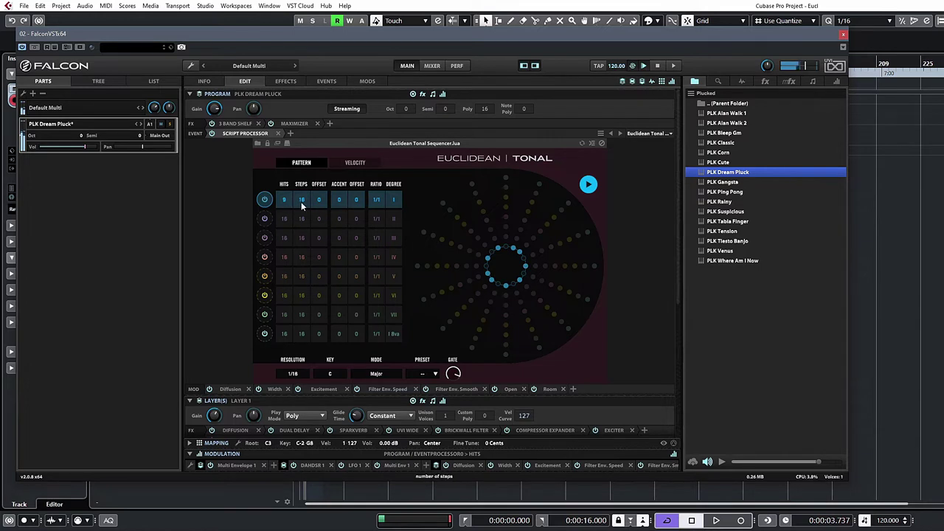
pyautogui.moveTo(287, 204); pyautogui.dragTo(284, 216)
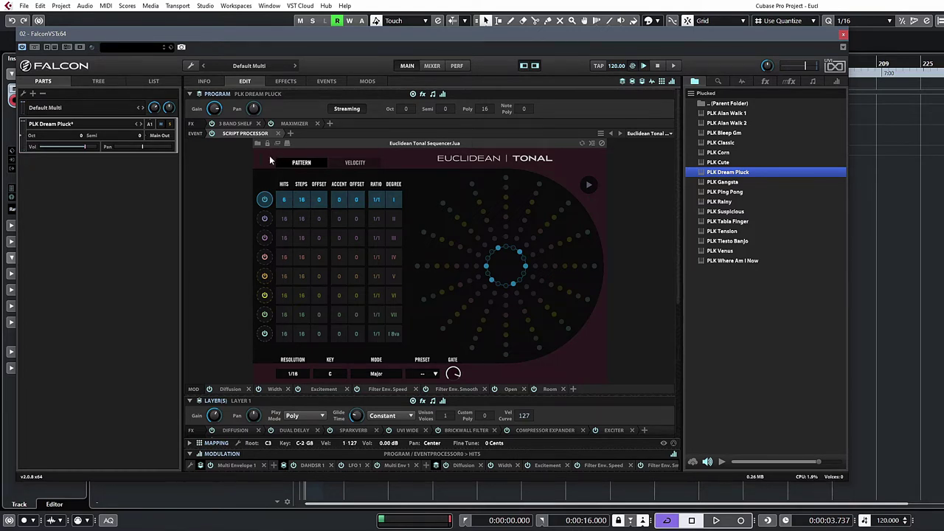
pyautogui.moveTo(284, 199); pyautogui.dragTo(289, 178)
pyautogui.moveTo(320, 199)
pyautogui.mouseDown()
pyautogui.moveTo(322, 186)
pyautogui.moveTo(323, 200)
pyautogui.mouseUp()
# Try time ratios of 2 and 1/2 on the first row, and return it to 1/1.
pyautogui.click(375, 200)
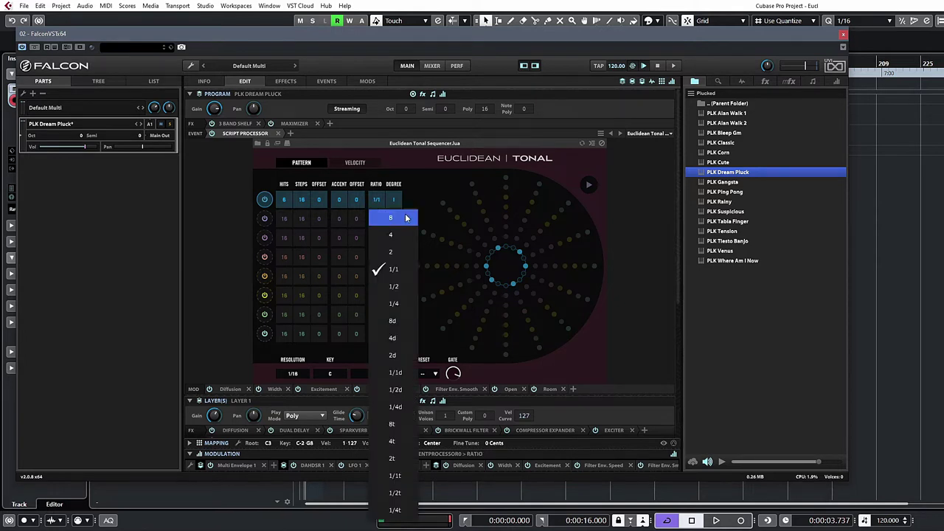
pyautogui.click(385, 275)
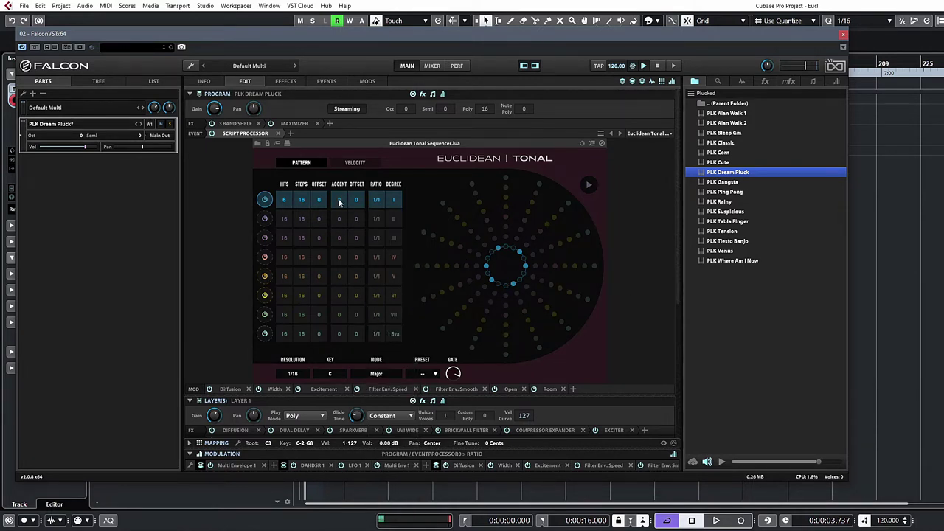
pyautogui.click(376, 201)
pyautogui.click(411, 254)
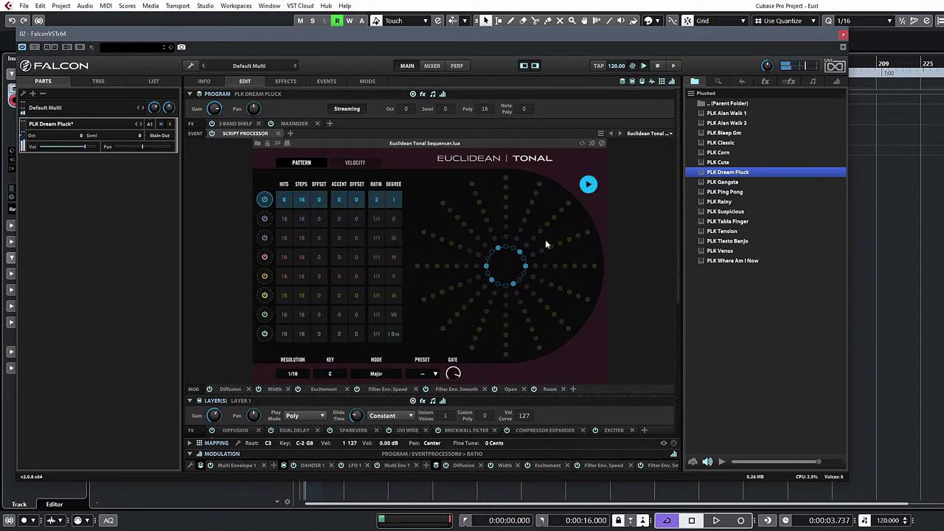
pyautogui.click(377, 199)
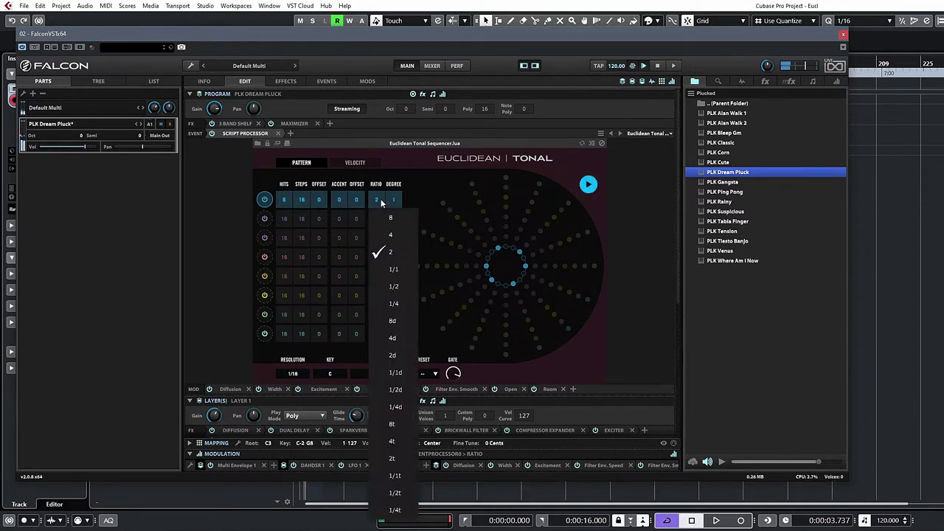
pyautogui.click(396, 289)
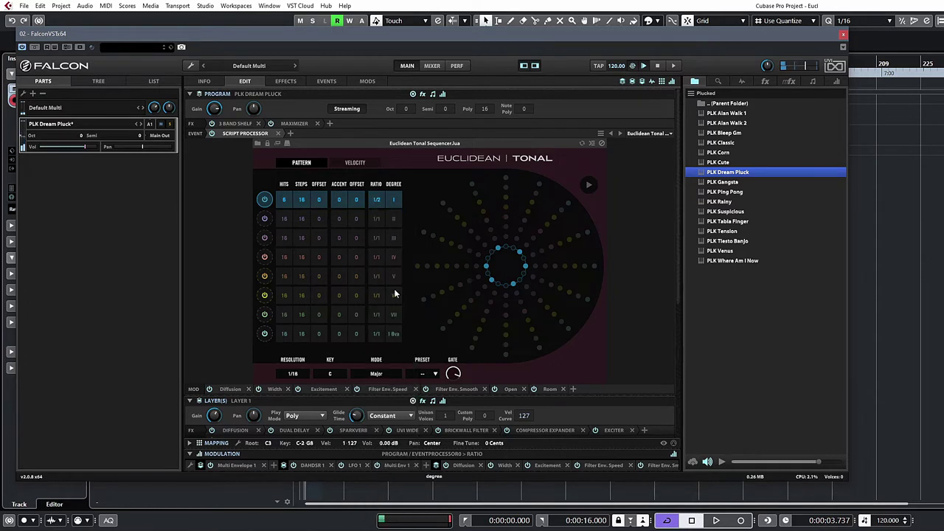
pyautogui.click(378, 200)
pyautogui.click(392, 271)
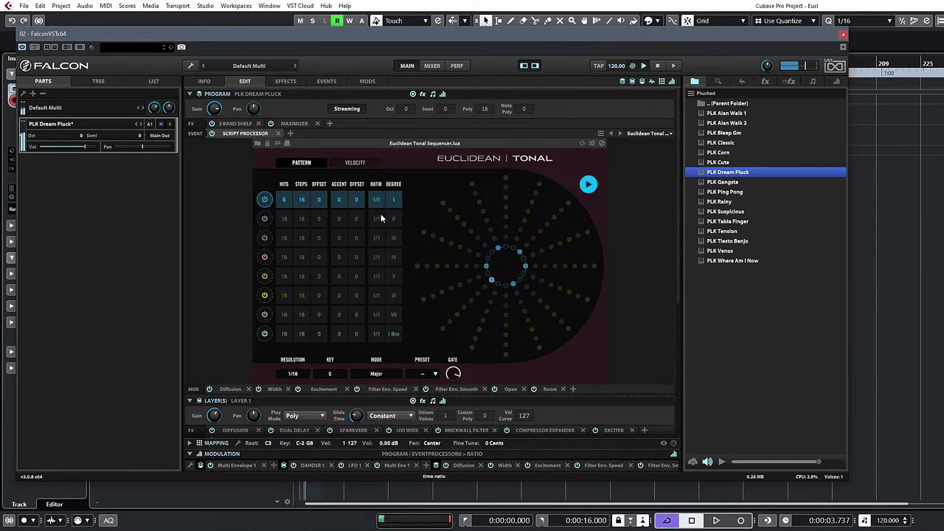
# Try a sequencer resolution of 1/8 and return it to 1/16.
pyautogui.click(305, 375)
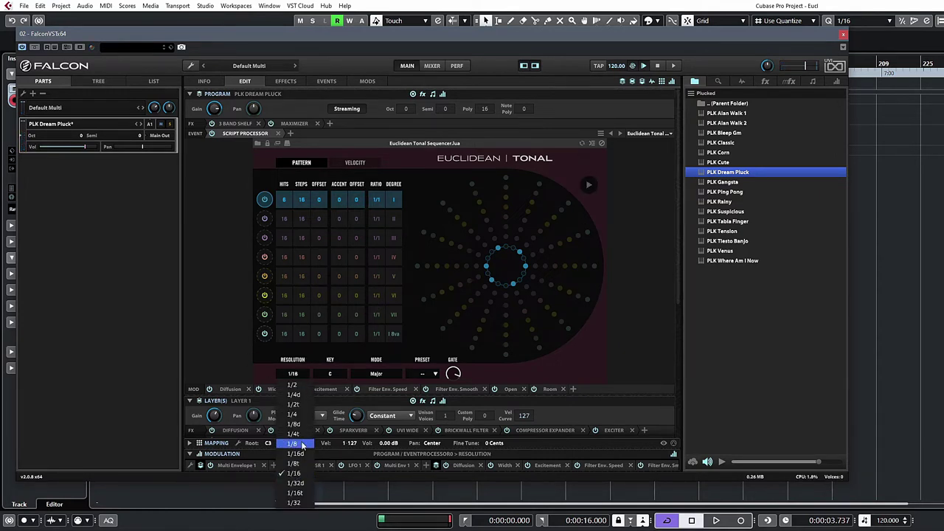
pyautogui.click(301, 443)
pyautogui.click(297, 376)
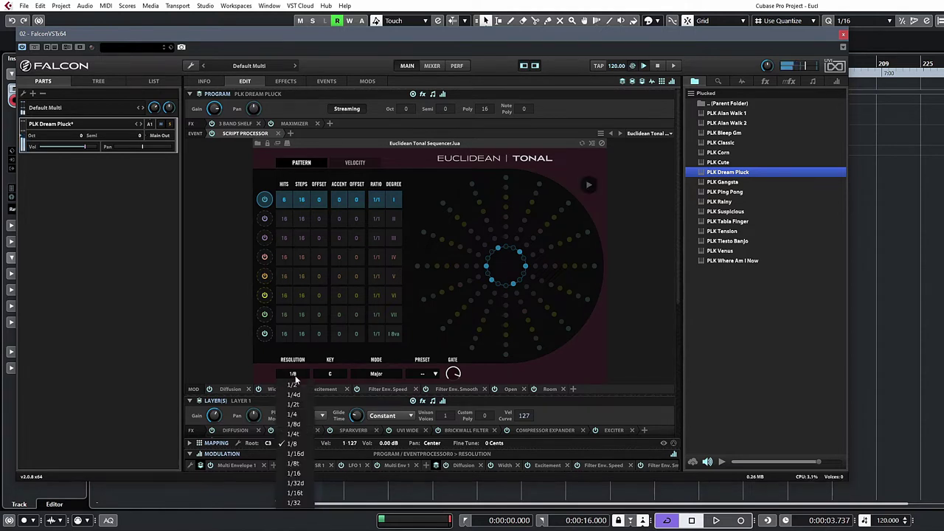
pyautogui.click(295, 473)
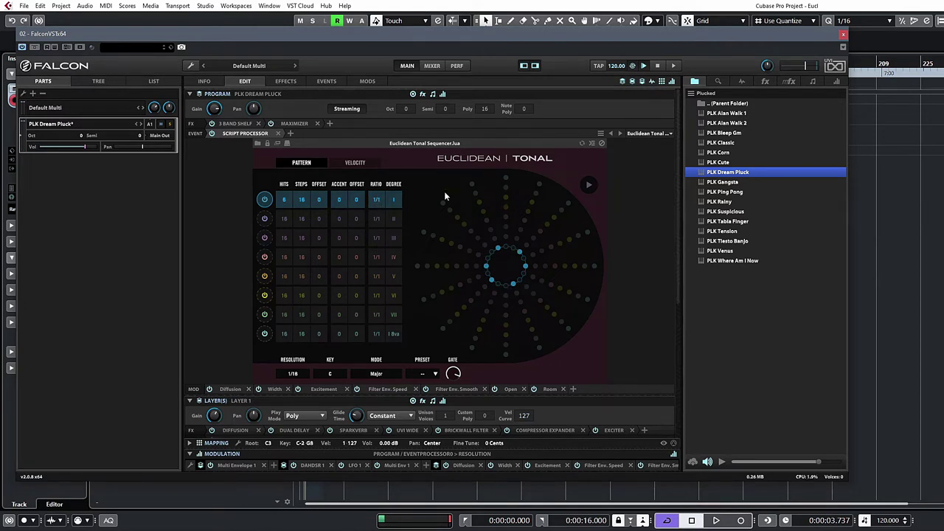
# Set the sequencer's key to D and its mode to Harmonic Minor.
pyautogui.click(337, 373)
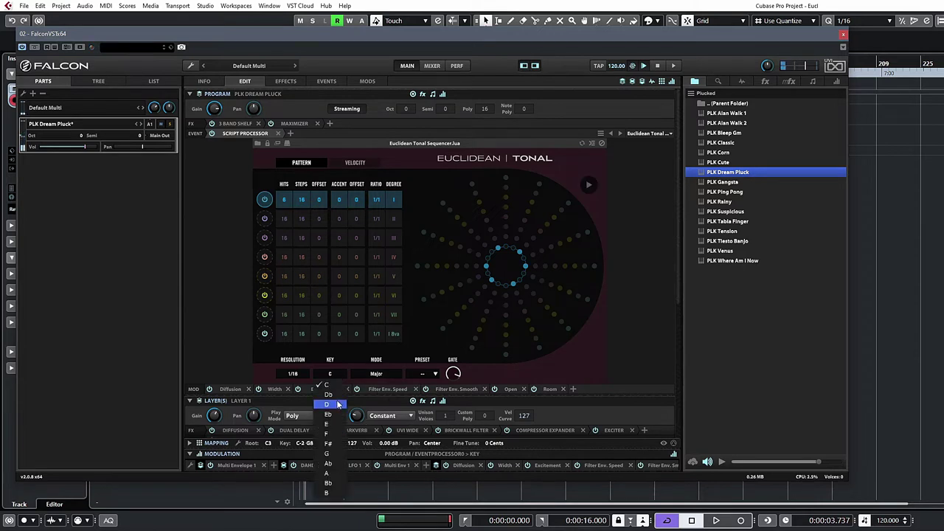
pyautogui.click(338, 405)
pyautogui.click(377, 374)
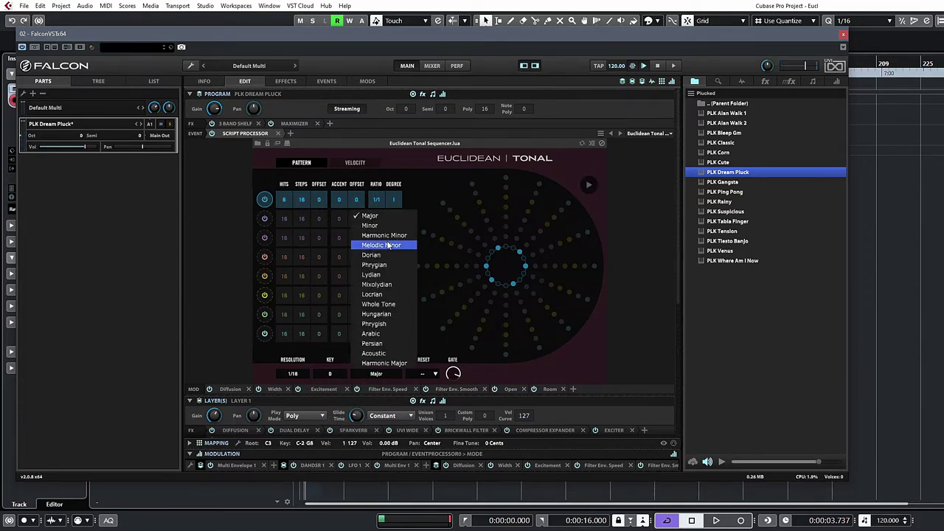
pyautogui.click(383, 234)
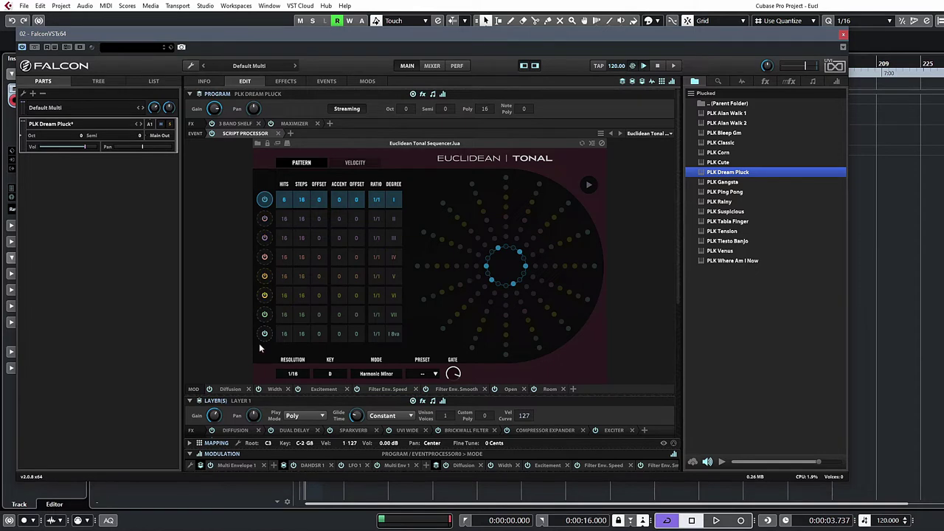
# Enable the second row with 3 hits and the third row with 7 hits, and set the first row to 5 hits.
pyautogui.click(264, 218)
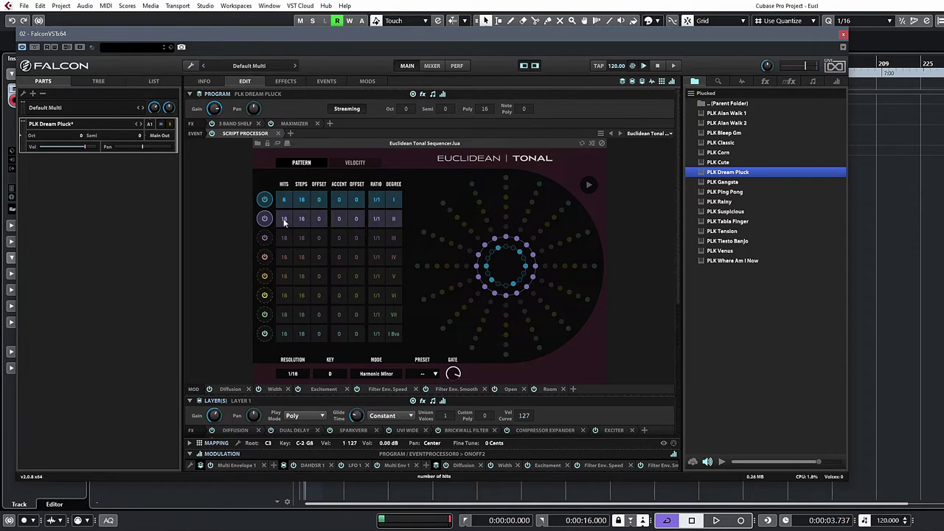
pyautogui.moveTo(285, 220); pyautogui.dragTo(289, 255)
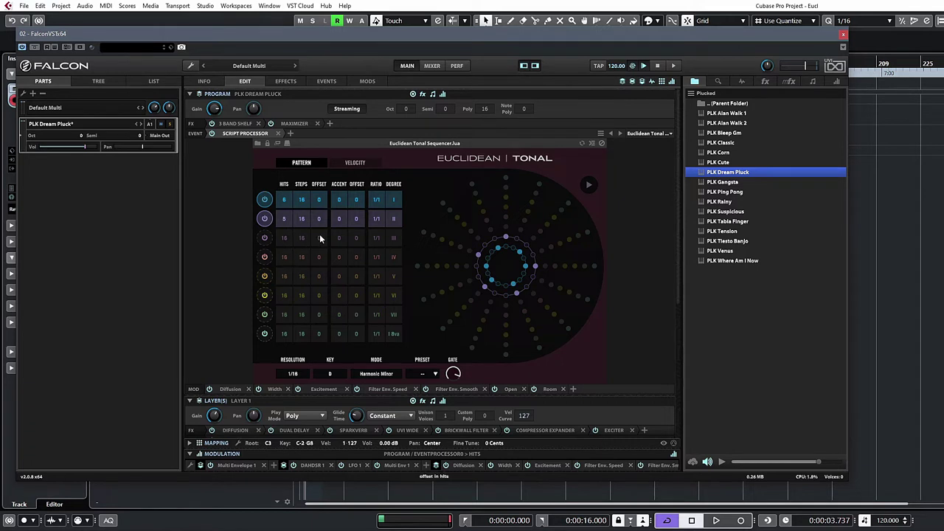
pyautogui.moveTo(284, 219); pyautogui.dragTo(286, 232)
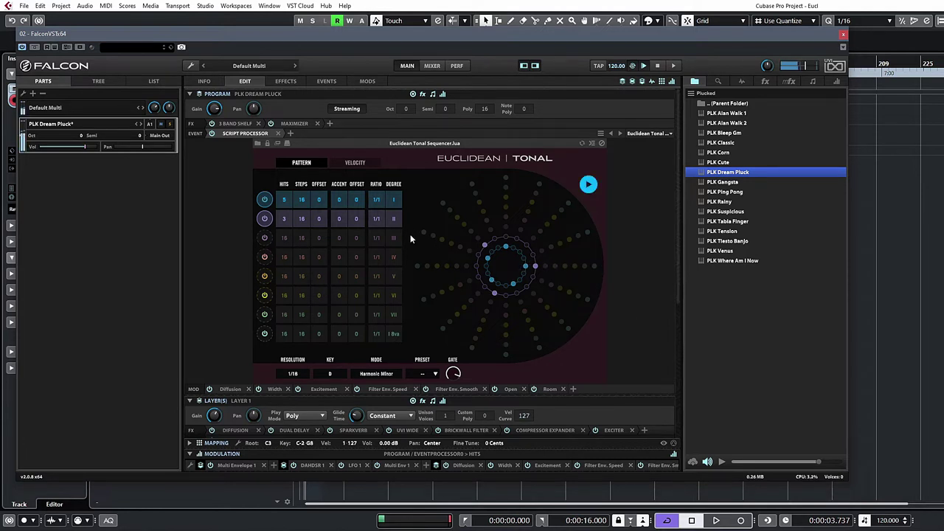
pyautogui.click(265, 238)
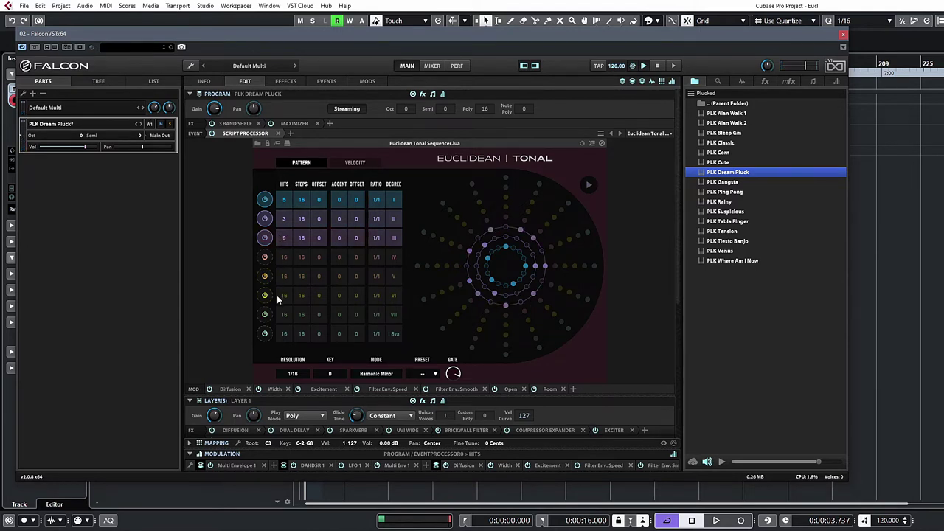
pyautogui.moveTo(279, 303); pyautogui.dragTo(279, 310)
# Set the second row to 13 steps with an offset of 1, and the third row's offset to 3.
pyautogui.click(303, 221)
pyautogui.moveTo(304, 221); pyautogui.dragTo(309, 244)
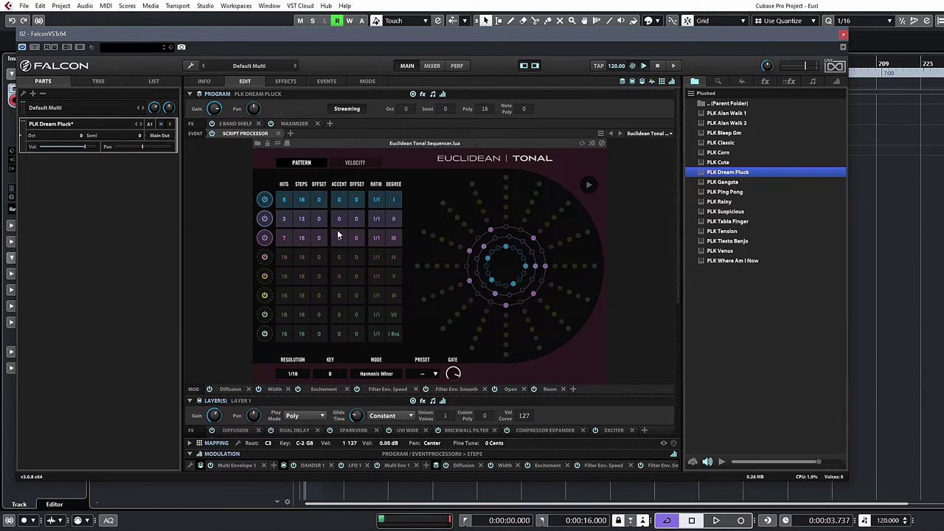
pyautogui.moveTo(322, 222)
pyautogui.mouseDown()
pyautogui.moveTo(327, 214)
pyautogui.moveTo(328, 236)
pyautogui.moveTo(332, 218)
pyautogui.mouseUp()
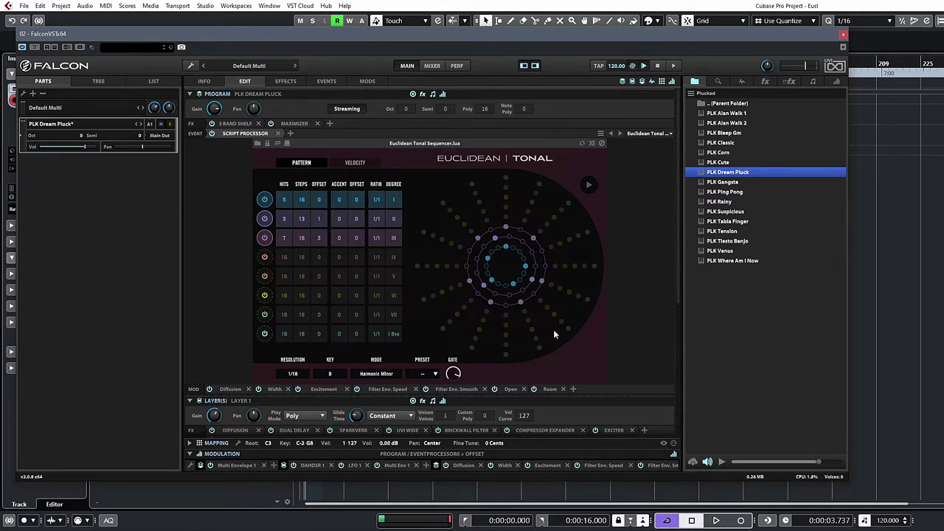
# Start the sequencer's playback and enable the degree V row with 4 hits.
pyautogui.click(588, 184)
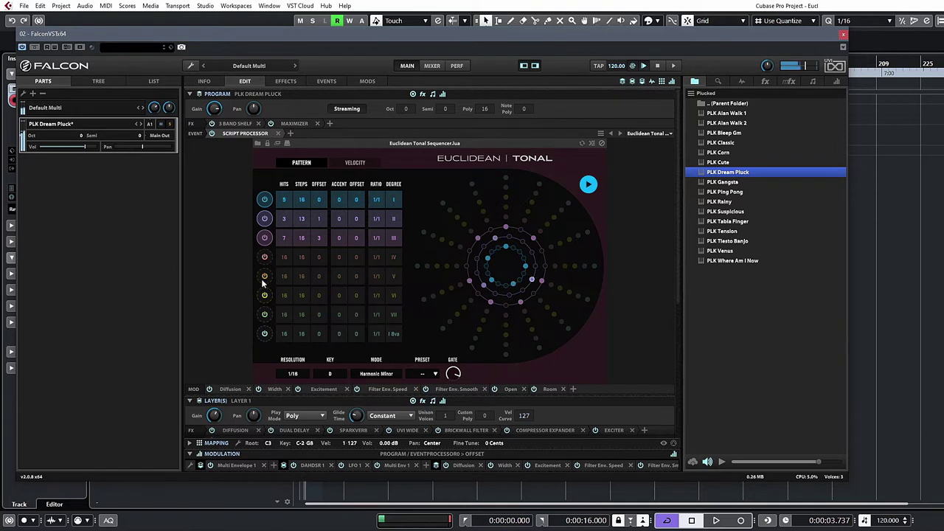
pyautogui.moveTo(284, 276); pyautogui.dragTo(295, 375)
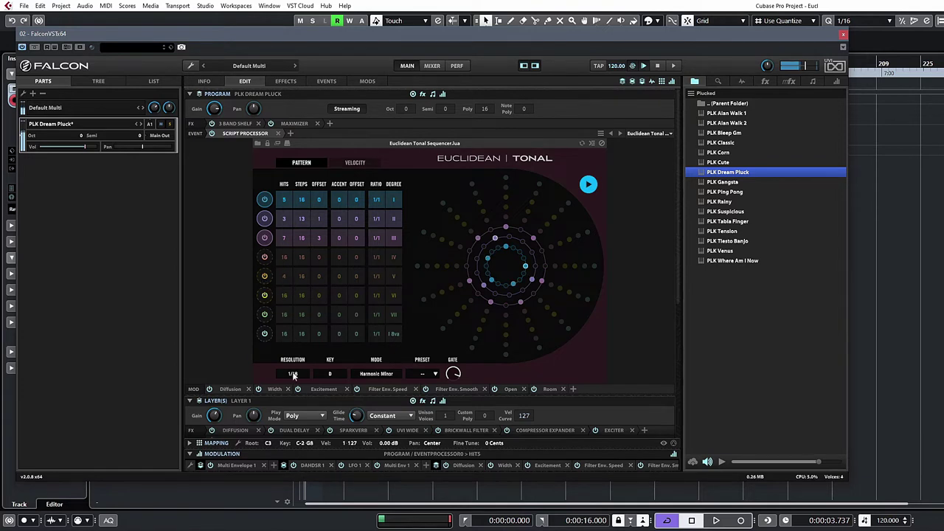
pyautogui.click(268, 277)
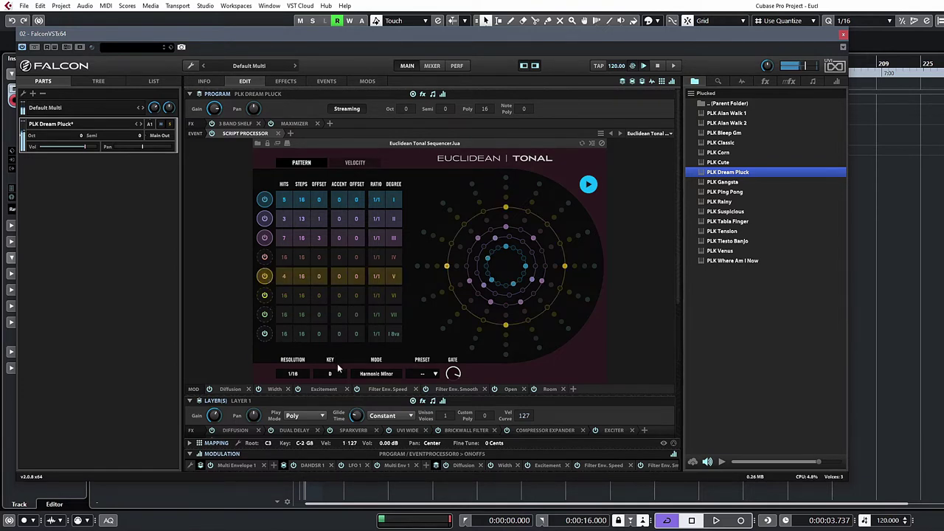
# Enable the degree VI row with 3 hits and the I 8va row with 6 hits.
pyautogui.click(264, 296)
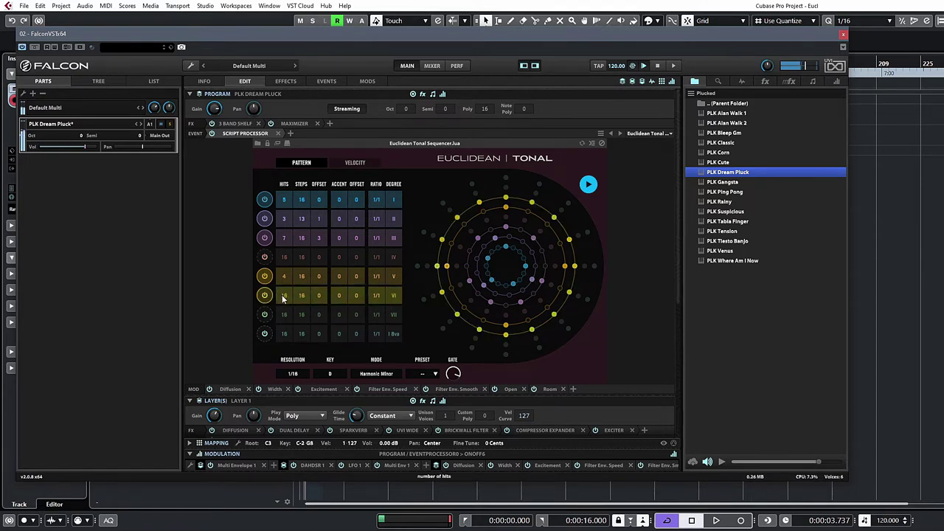
pyautogui.moveTo(286, 297); pyautogui.dragTo(289, 388)
pyautogui.click(264, 333)
pyautogui.moveTo(284, 297); pyautogui.dragTo(290, 419)
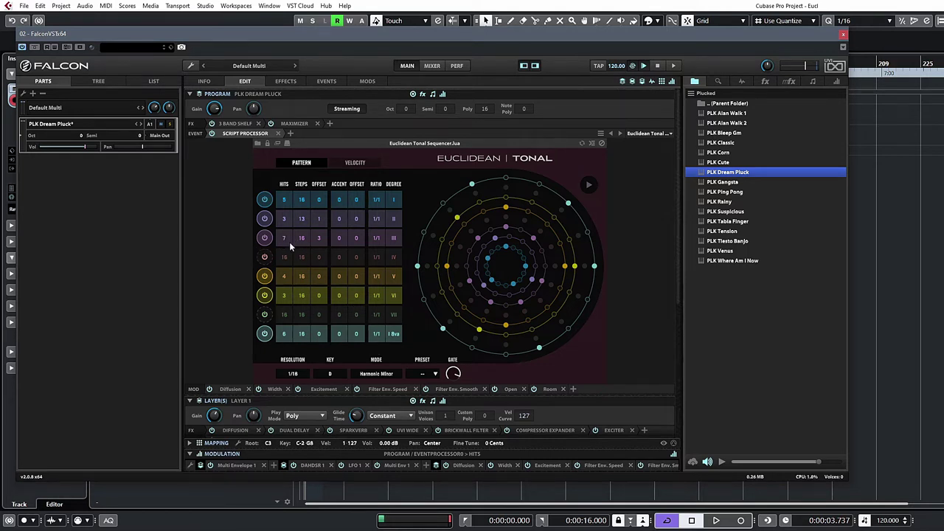
# Set the third row to 4 hits over 9 steps.
pyautogui.moveTo(290, 246); pyautogui.dragTo(303, 262)
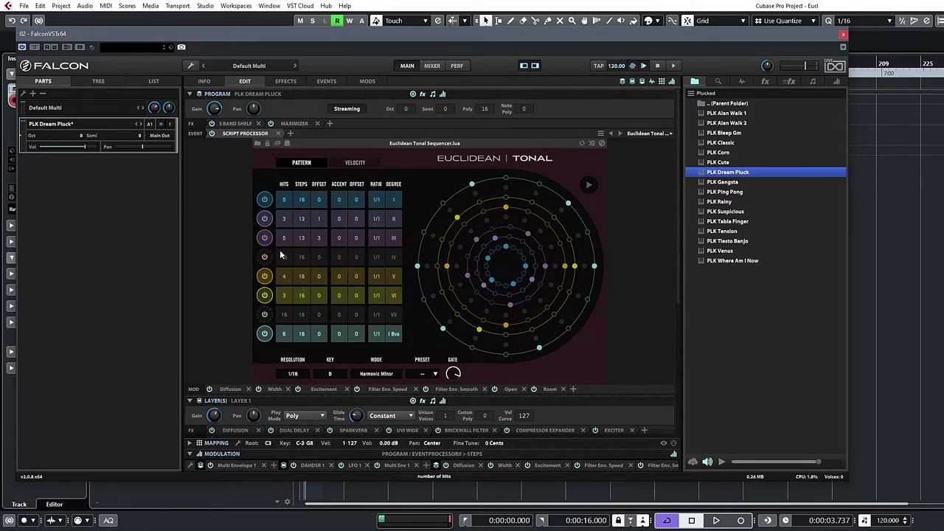
pyautogui.moveTo(300, 240); pyautogui.dragTo(303, 276)
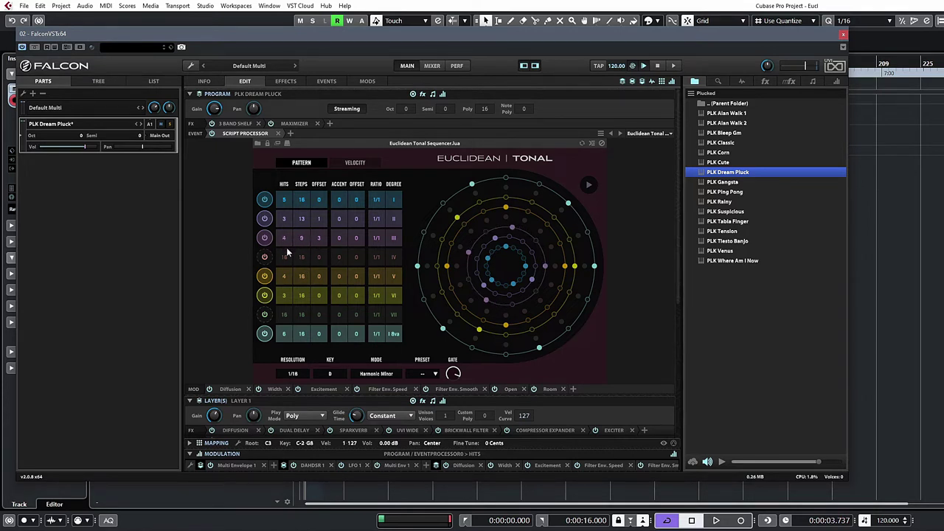
# Set the ratio of the degree II and degree V rows to 2, and stop the sequencer's playback.
pyautogui.click(377, 218)
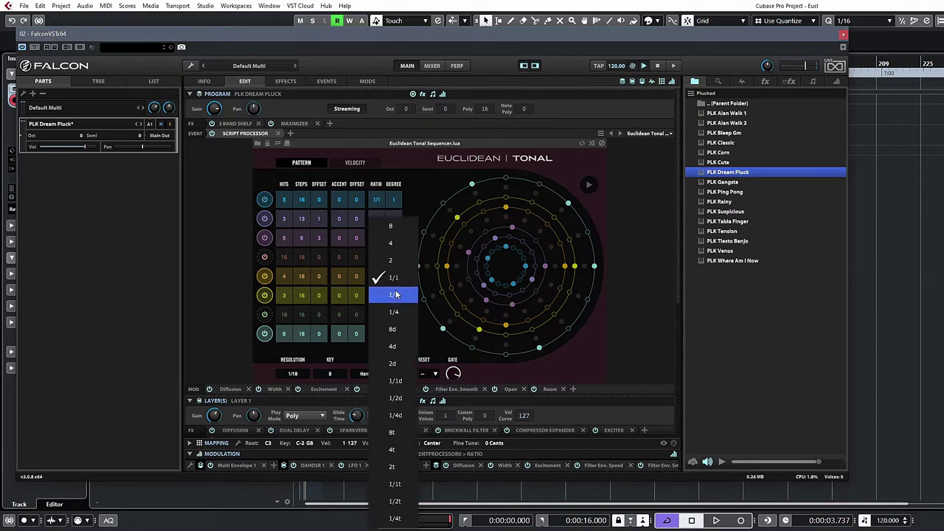
pyautogui.click(391, 260)
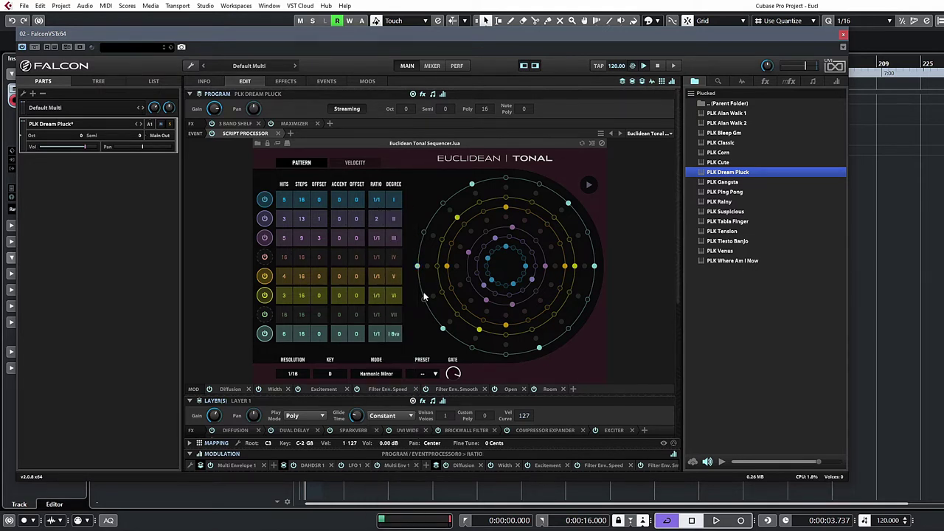
pyautogui.click(376, 276)
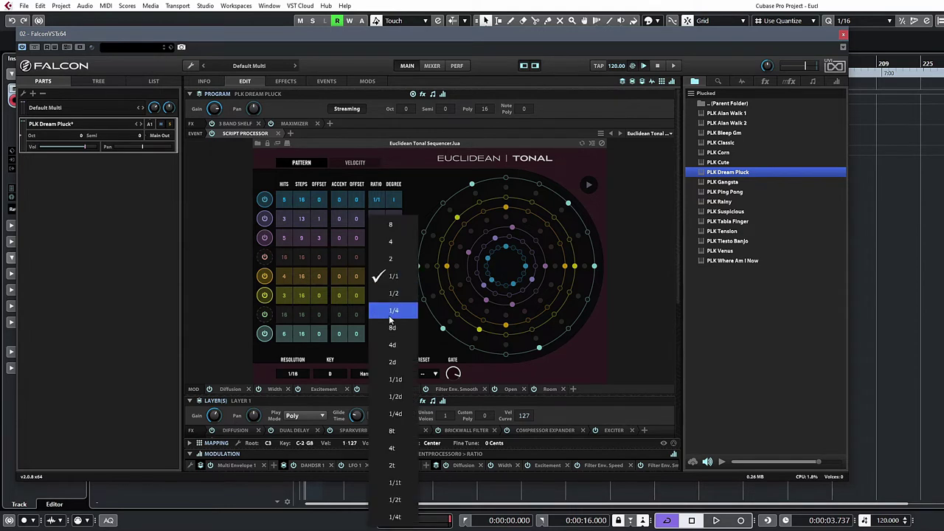
pyautogui.click(389, 261)
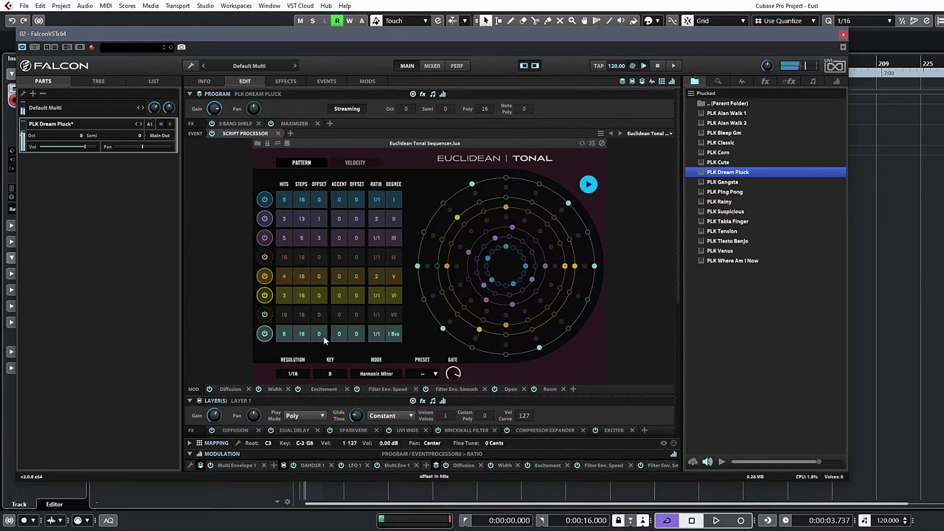
pyautogui.click(588, 183)
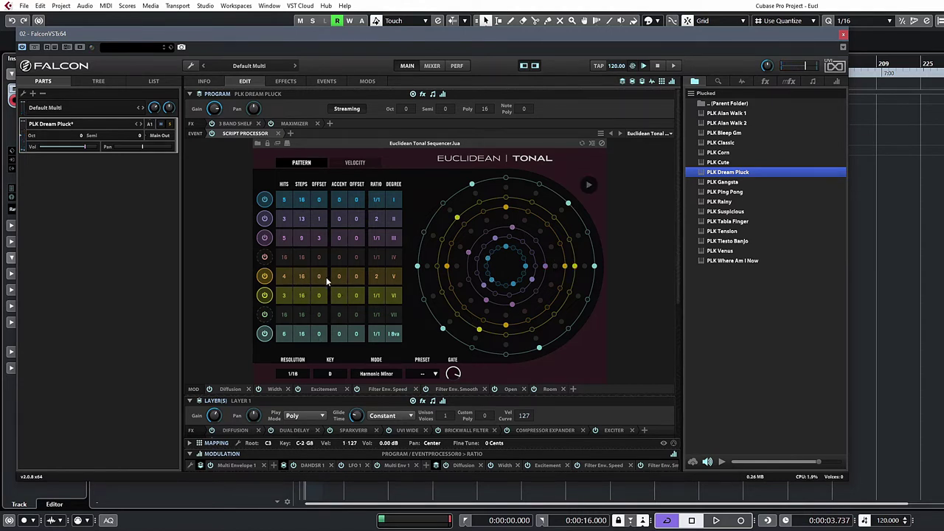
# Set the offset of the degree V row to 3 and of the degree VI row to 2.
pyautogui.scroll(4, 324, 274)
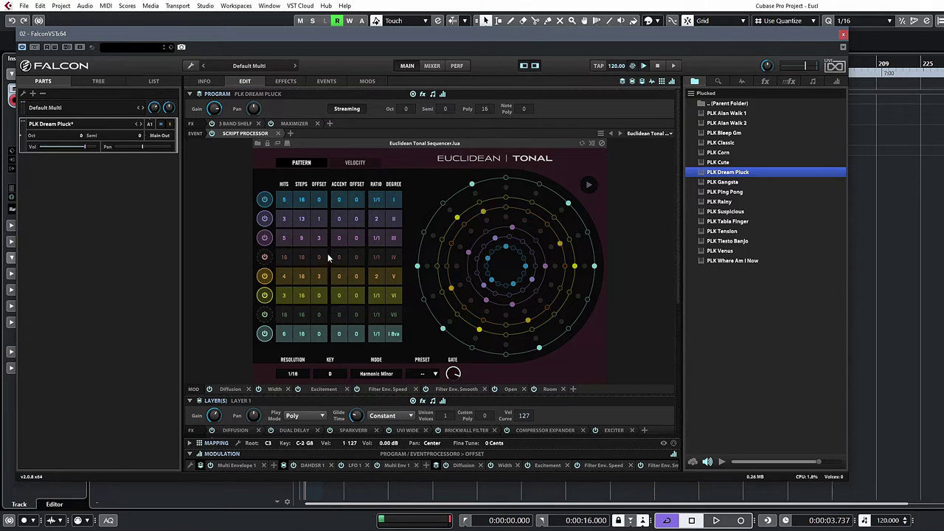
pyautogui.moveTo(330, 249); pyautogui.dragTo(331, 256)
pyautogui.scroll(2, 320, 292)
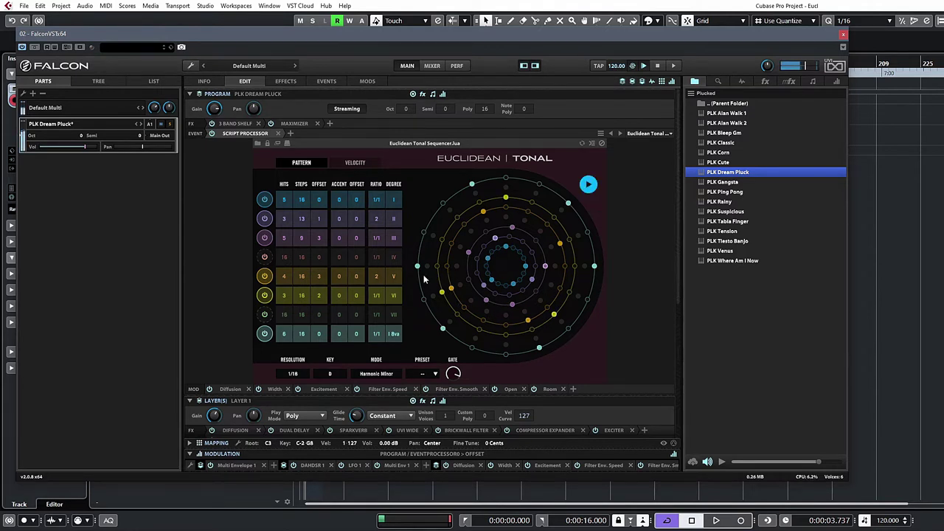
# Switch individual rows, including degree V, off and back on to compare their contribution to the playing pattern.
pyautogui.click(264, 238)
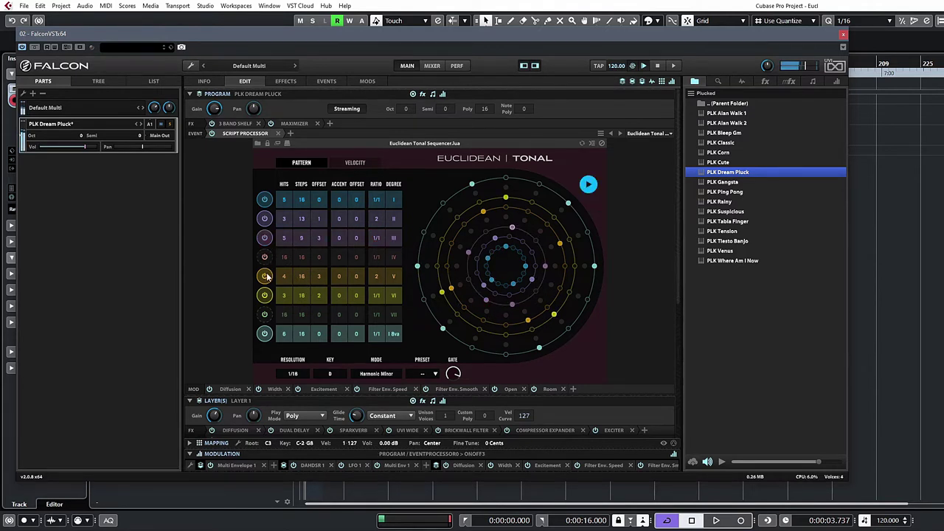
pyautogui.click(266, 278)
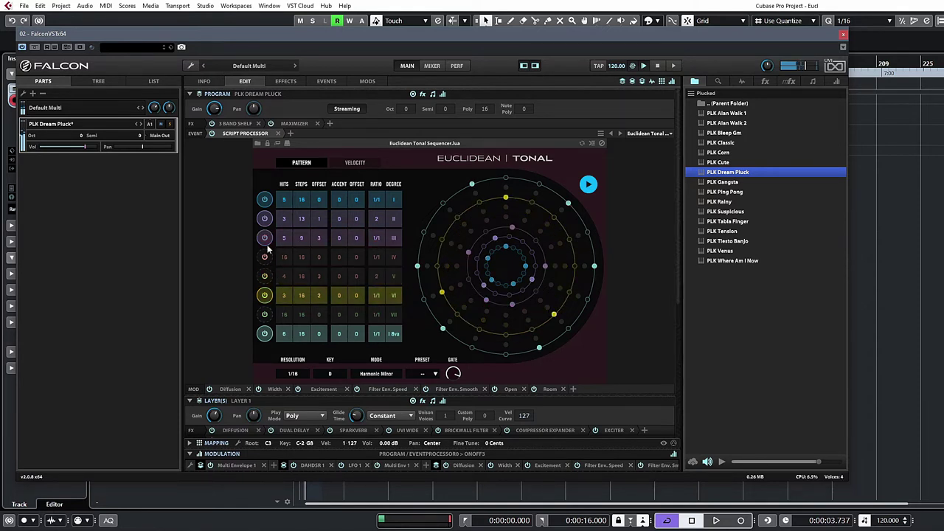
pyautogui.click(265, 256)
pyautogui.click(266, 256)
pyautogui.click(265, 276)
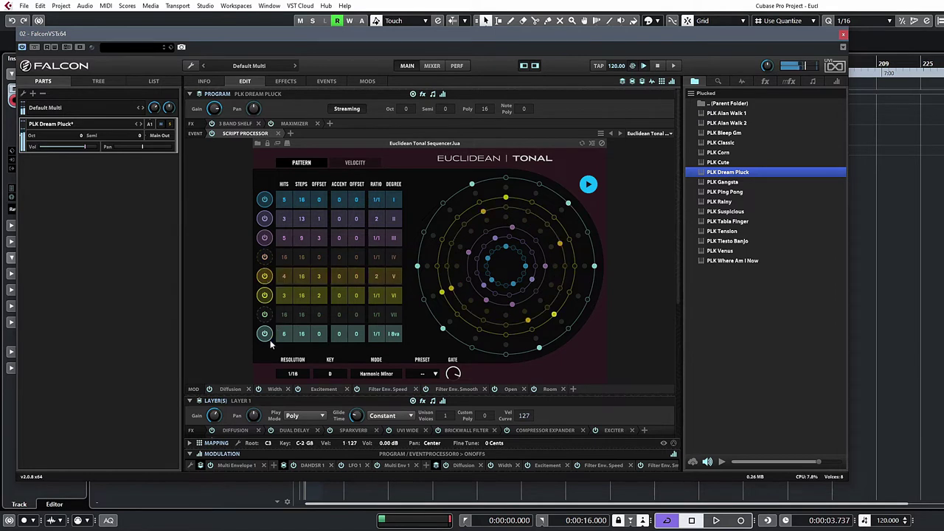
# Set the last row to 3 hits with a ratio of 2.
pyautogui.moveTo(284, 335); pyautogui.dragTo(287, 359)
pyautogui.click(380, 334)
pyautogui.click(391, 56)
# Try other degrees for the last row, including VII, and set it to III 8va.
pyautogui.click(393, 333)
pyautogui.click(410, 178)
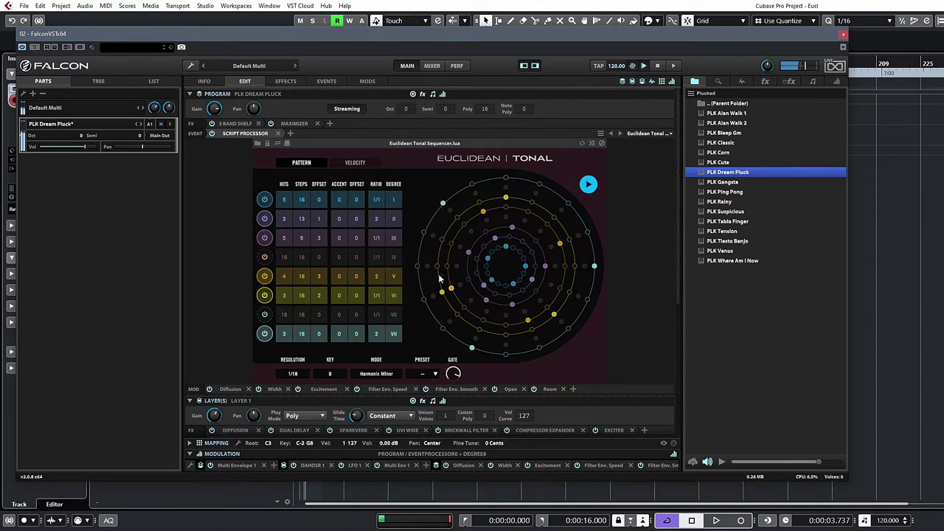
pyautogui.click(393, 334)
pyautogui.click(420, 213)
pyautogui.click(395, 335)
pyautogui.click(438, 231)
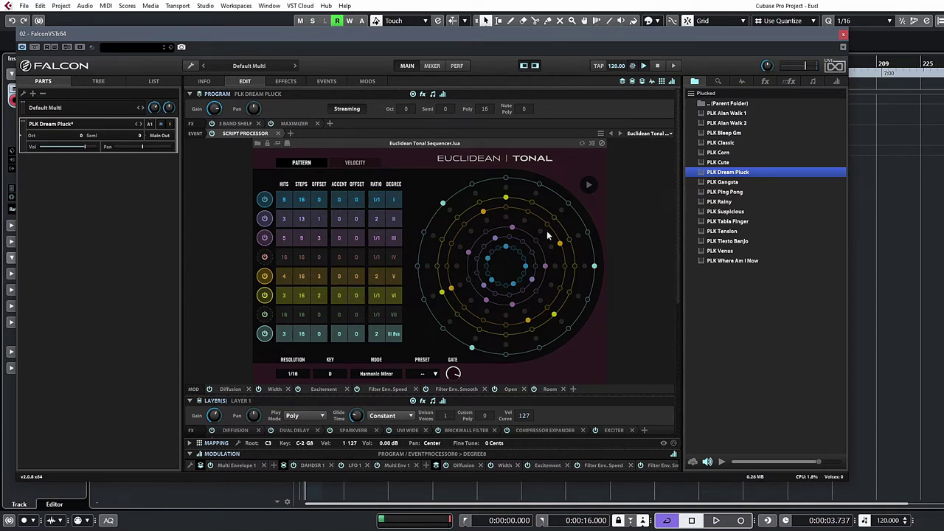
# Close the Falcon instrument window, then mute the Voltage Modular 02 track and rename it Falcon.
pyautogui.click(844, 35)
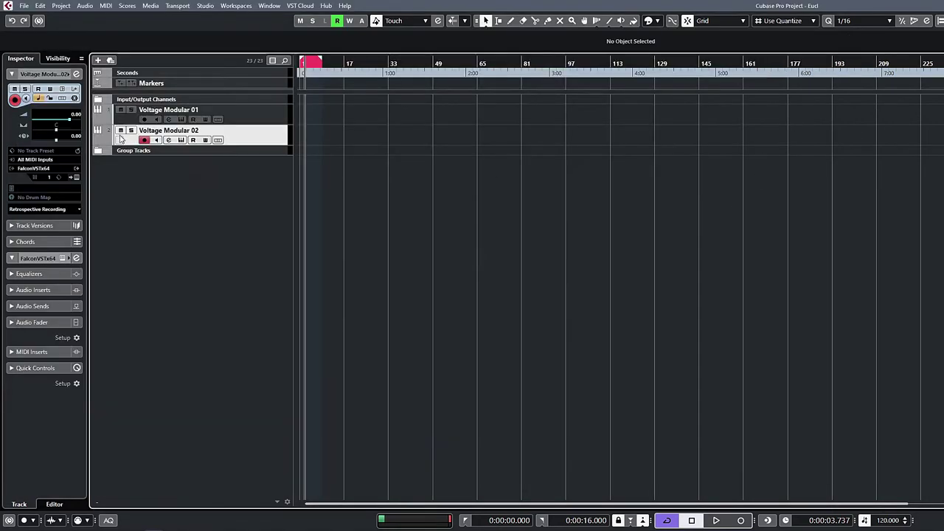
pyautogui.click(111, 119)
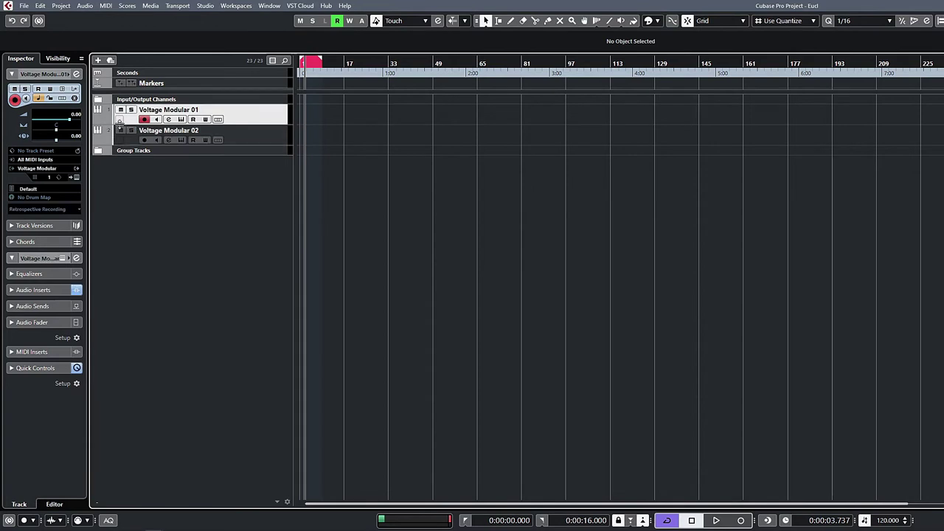
pyautogui.click(120, 130)
pyautogui.doubleClick(169, 129)
pyautogui.write('Falcon')
pyautogui.press('Return')
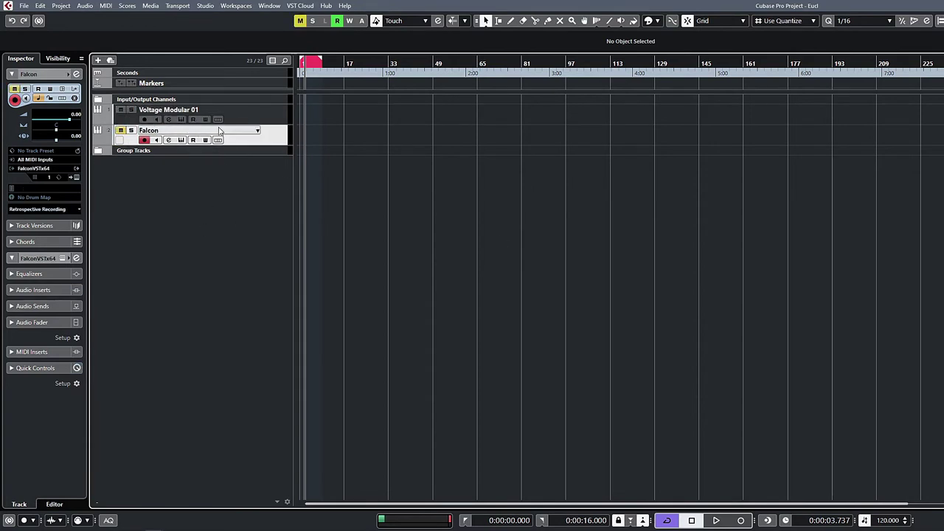
# Open the Voltage Modular 01 track's instrument and arrange its window so the whole patch and module library fit on screen.
pyautogui.click(192, 114)
pyautogui.click(181, 120)
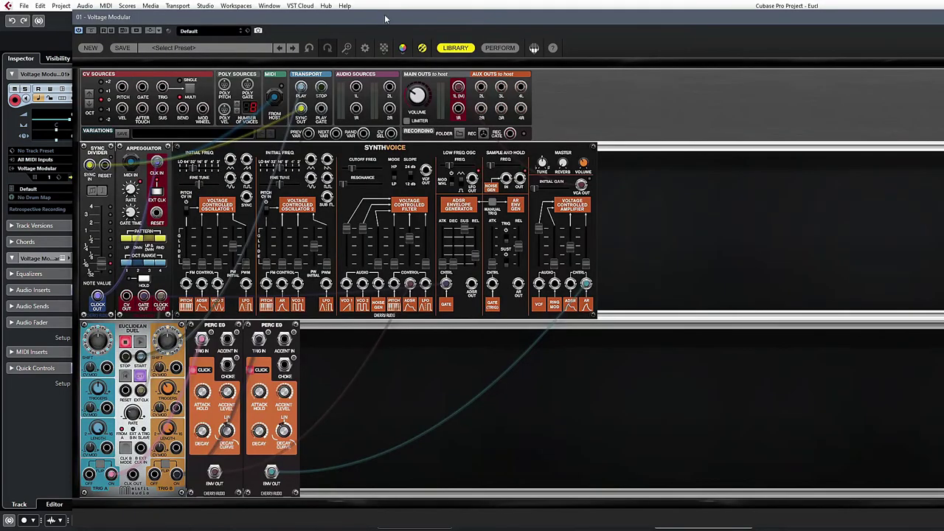
pyautogui.moveTo(379, 22); pyautogui.dragTo(325, 22)
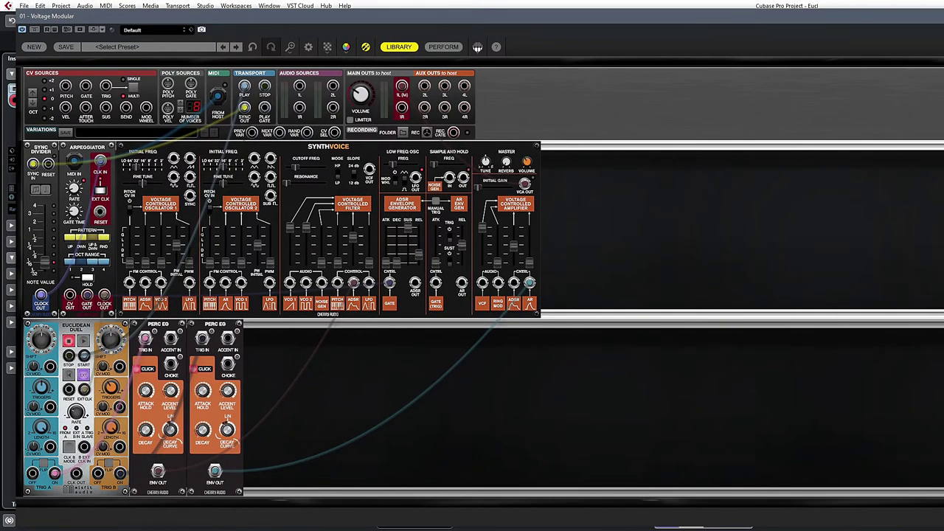
pyautogui.moveTo(943, 313); pyautogui.dragTo(769, 313)
pyautogui.moveTo(458, 21); pyautogui.dragTo(482, 18)
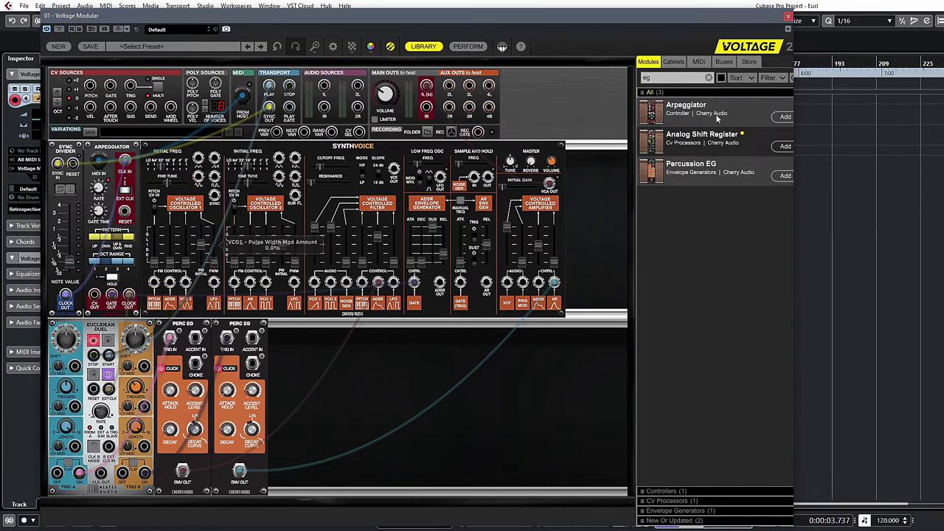
pyautogui.click(788, 16)
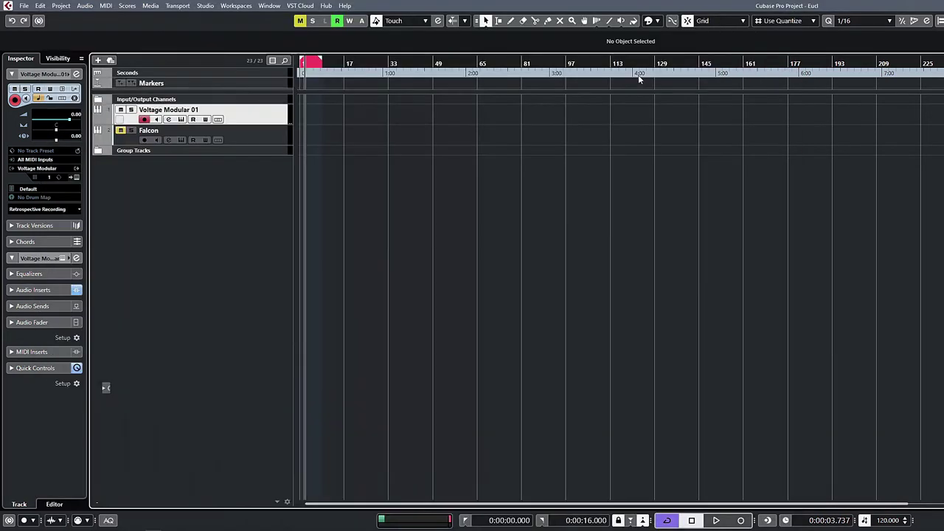
pyautogui.click(181, 120)
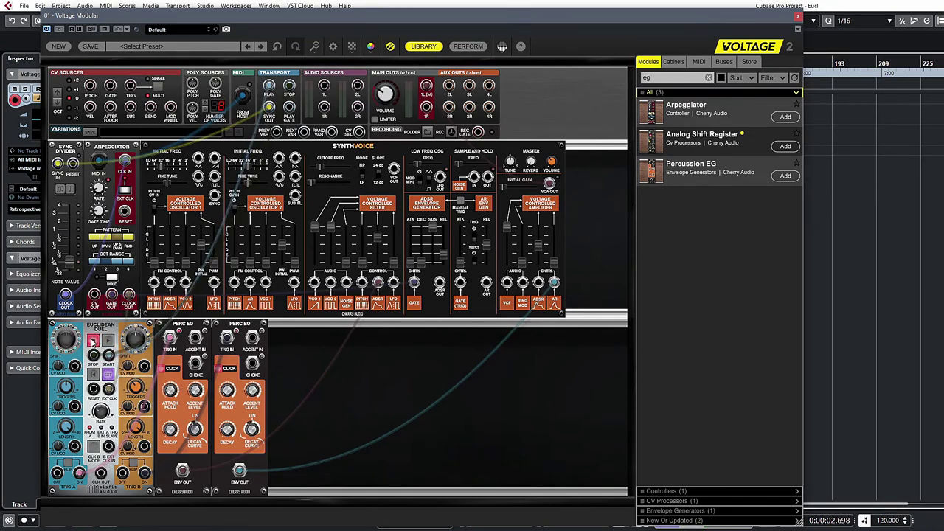
# Trace the patching from the Euclidean Duel's triggers through both Perc EG envelopes to the SynthVoice filter and amplifier control inputs.
pyautogui.moveTo(89, 354); pyautogui.dragTo(144, 366)
pyautogui.click(70, 388)
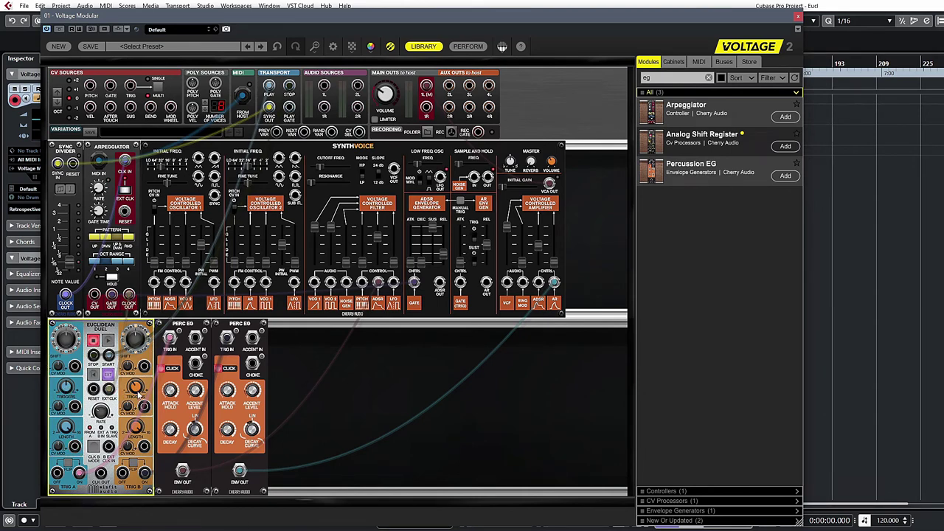
pyautogui.moveTo(144, 378)
pyautogui.moveTo(65, 472); pyautogui.dragTo(81, 475)
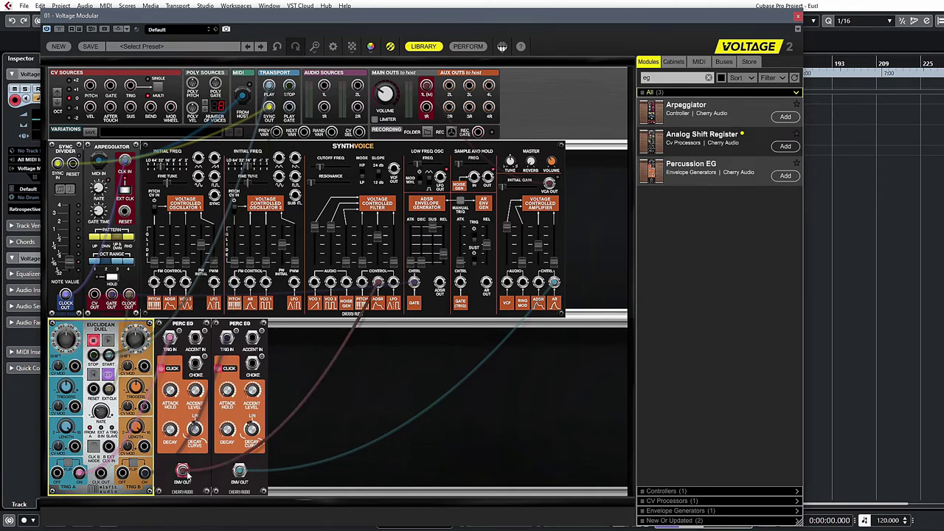
pyautogui.moveTo(182, 470); pyautogui.dragTo(193, 435)
pyautogui.moveTo(365, 298); pyautogui.dragTo(378, 283)
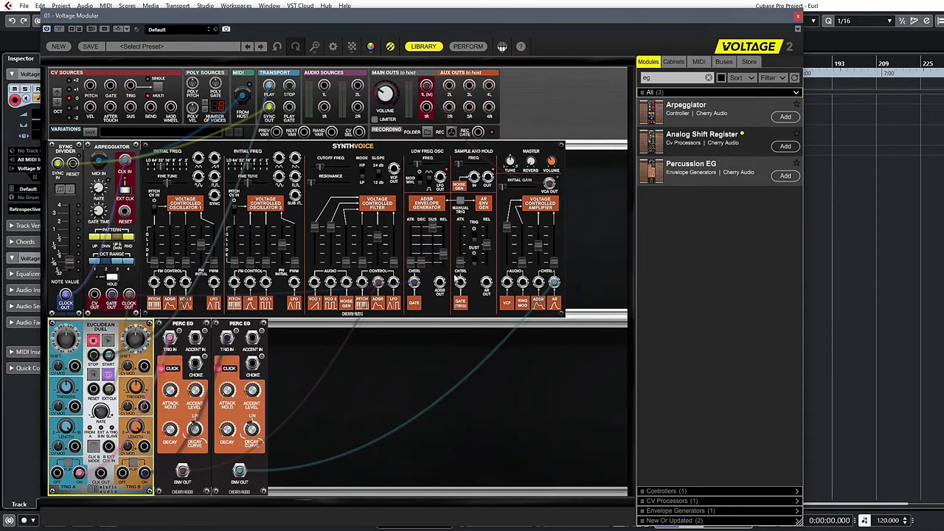
pyautogui.click(554, 269)
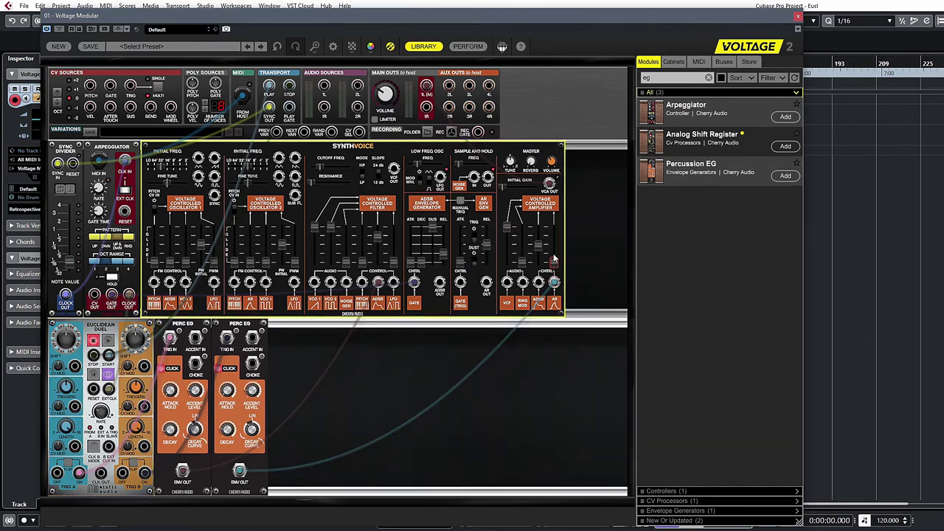
pyautogui.moveTo(553, 269)
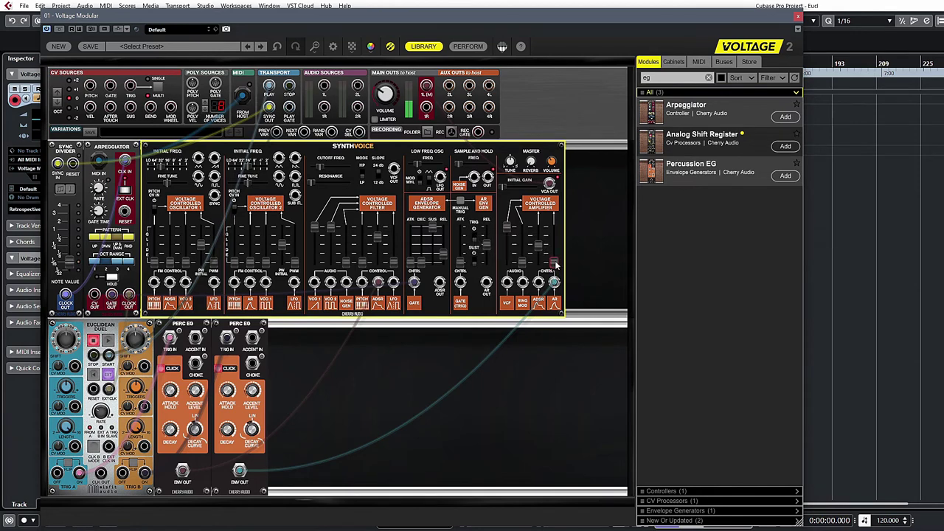
# Start playback, check the filter's envelope control amount and raise the amplifier's AR control level on the SynthVoice.
pyautogui.press('space')
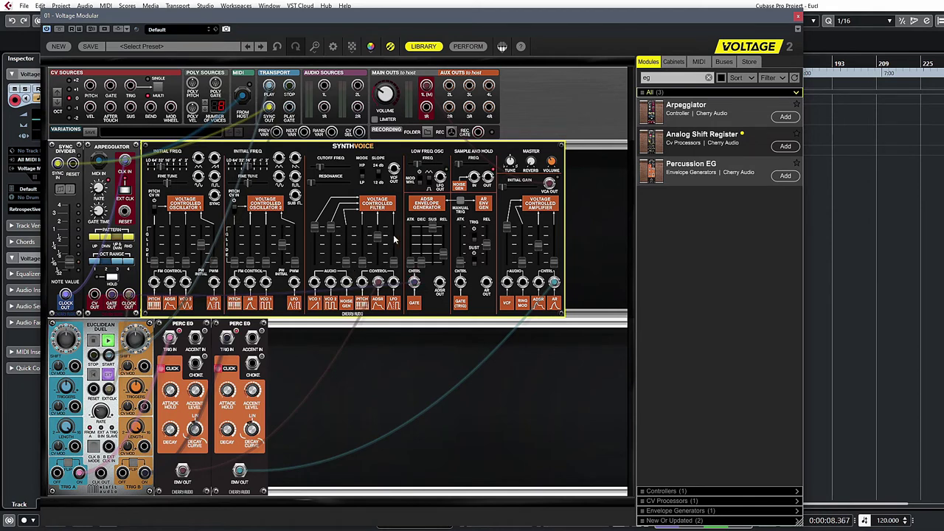
pyautogui.moveTo(382, 239); pyautogui.dragTo(381, 241)
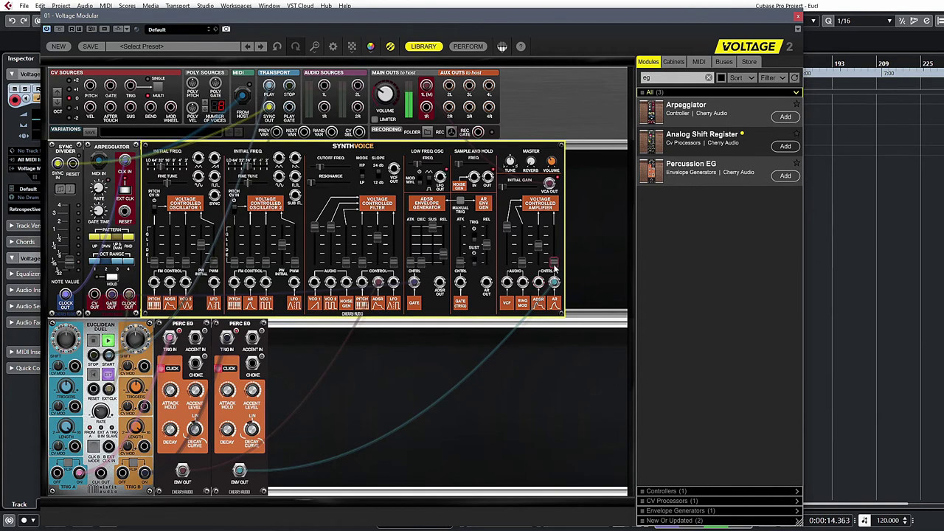
pyautogui.moveTo(555, 264); pyautogui.dragTo(555, 242)
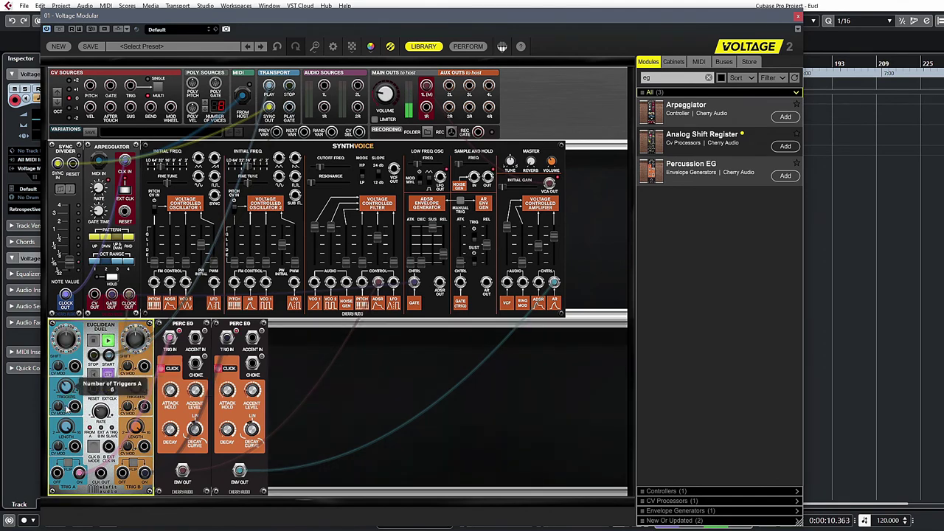
# Set the Euclidean Duel's number of triggers A to 4 and adjust the length of side A.
pyautogui.moveTo(66, 434); pyautogui.dragTo(67, 461)
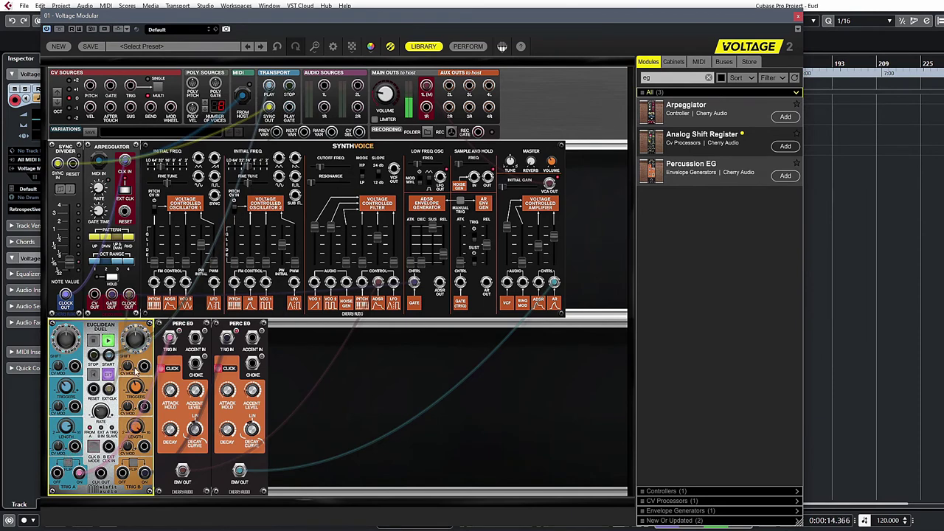
pyautogui.moveTo(67, 395)
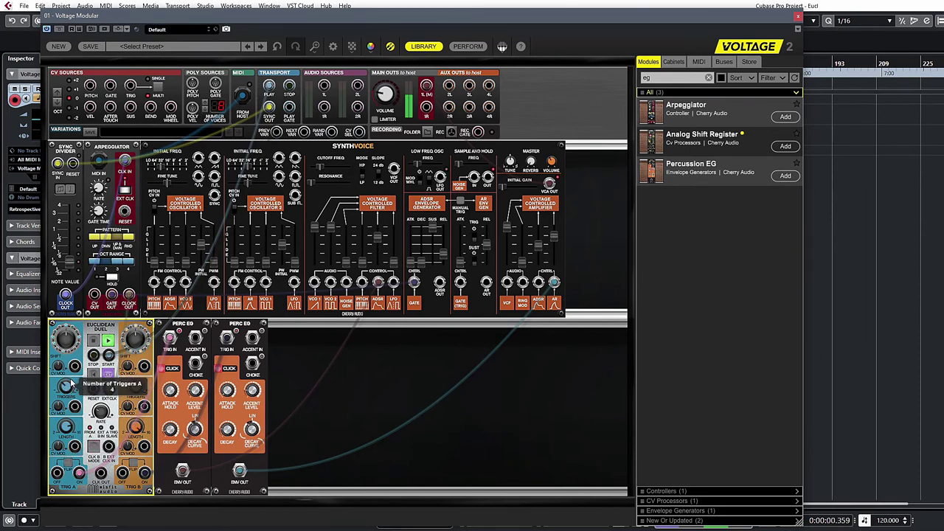
pyautogui.moveTo(70, 432); pyautogui.dragTo(74, 446)
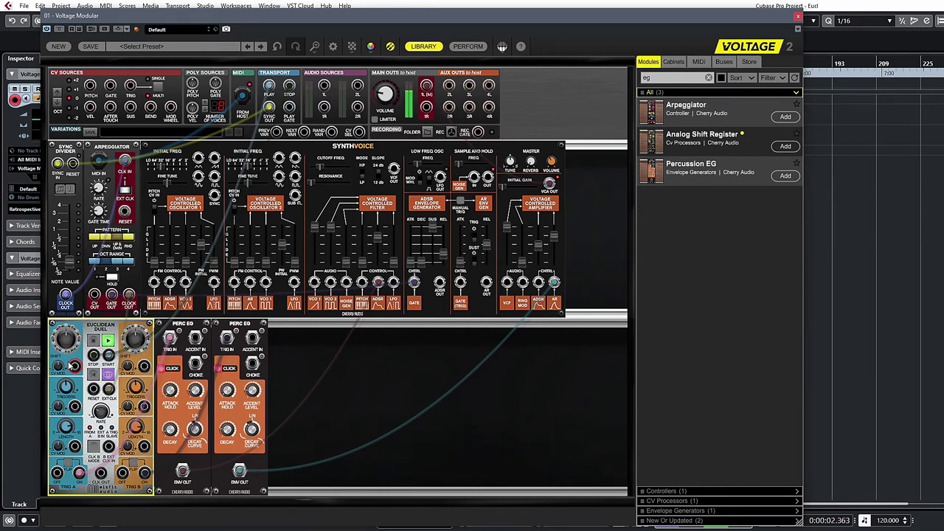
# Search the module library for LFO, add the Cherry Audio LFO and patch its output to the Euclidean Duel's shift A CV input.
pyautogui.moveTo(269, 85); pyautogui.dragTo(109, 353)
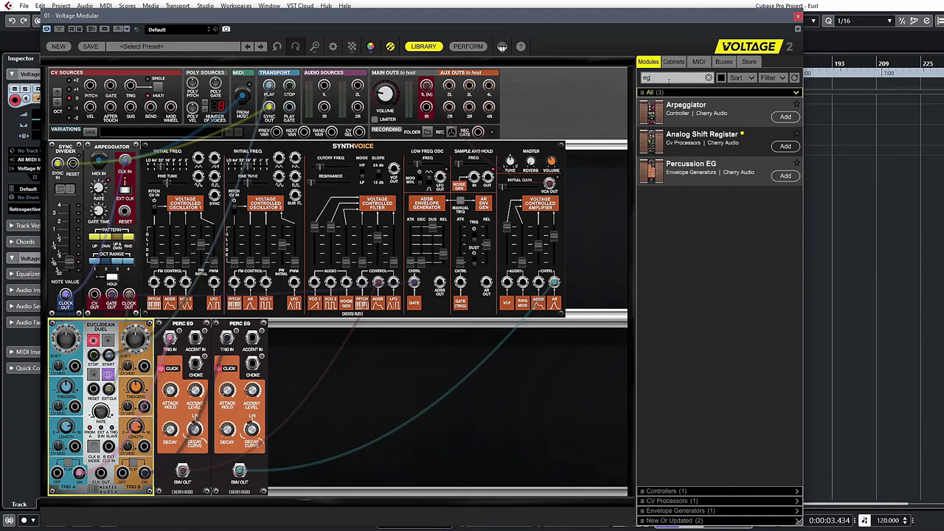
pyautogui.press('BackSpace')
pyautogui.press('BackSpace')
pyautogui.write('LFO')
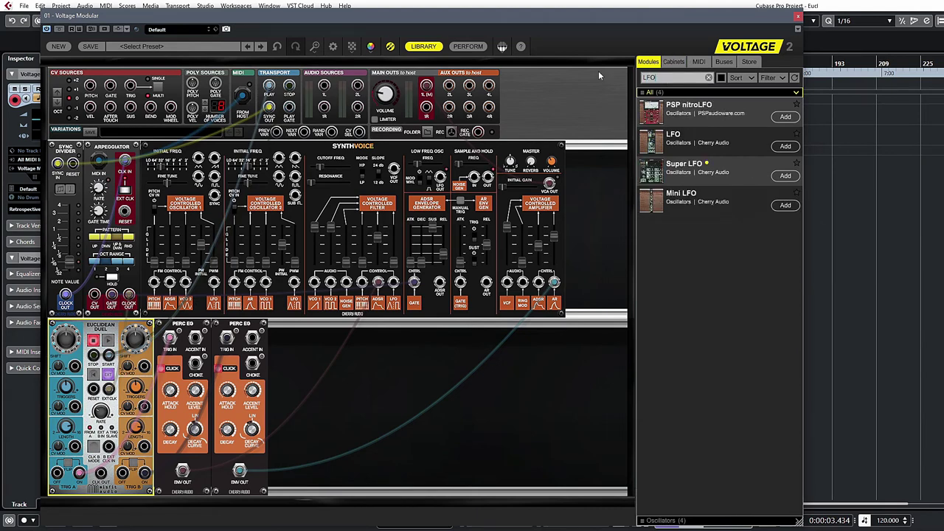
pyautogui.click(786, 146)
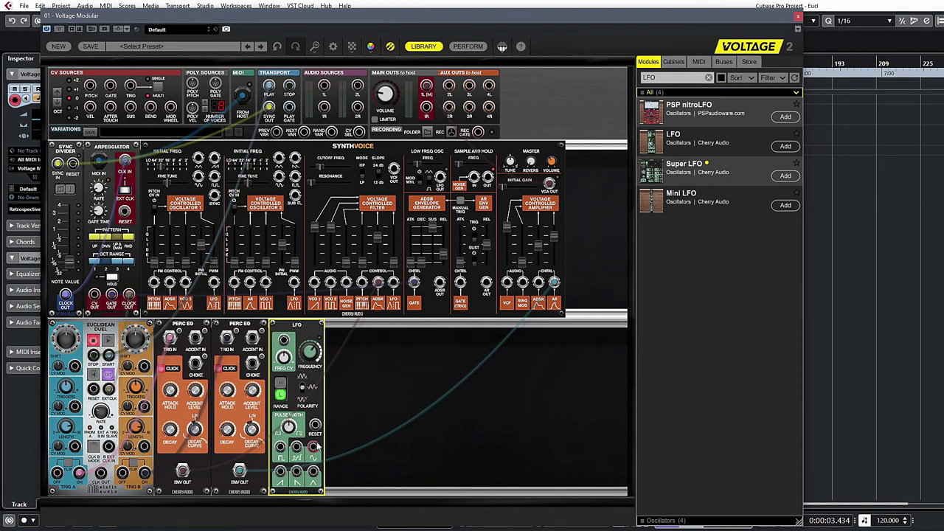
pyautogui.moveTo(298, 488); pyautogui.dragTo(67, 367)
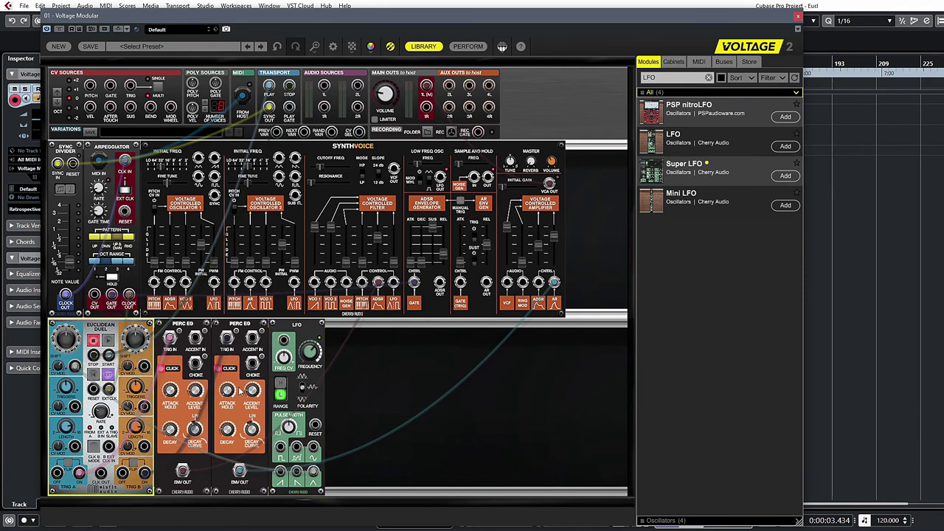
# Set the LFO's frequency to 0.66 Hz and adjust its modulation amount on the Euclidean Duel's shift A.
pyautogui.click(316, 396)
pyautogui.moveTo(316, 396); pyautogui.dragTo(321, 376)
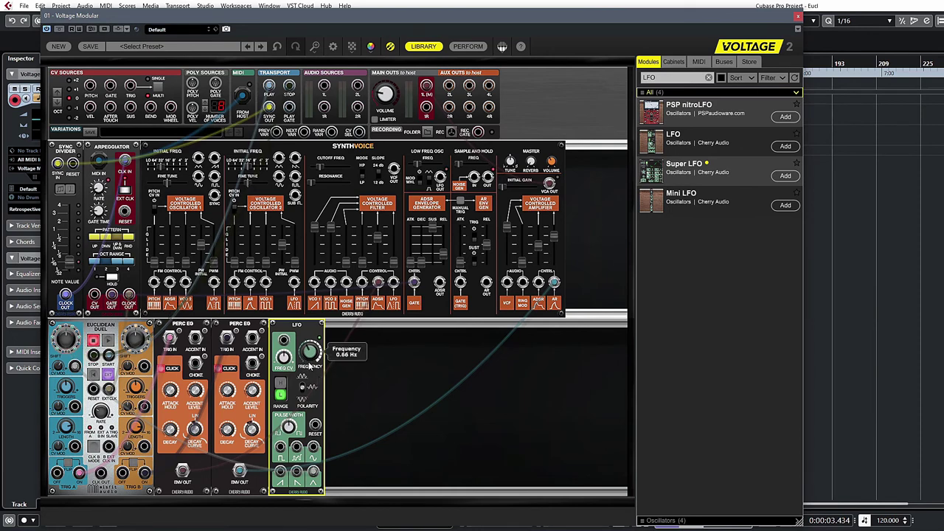
pyautogui.click(58, 367)
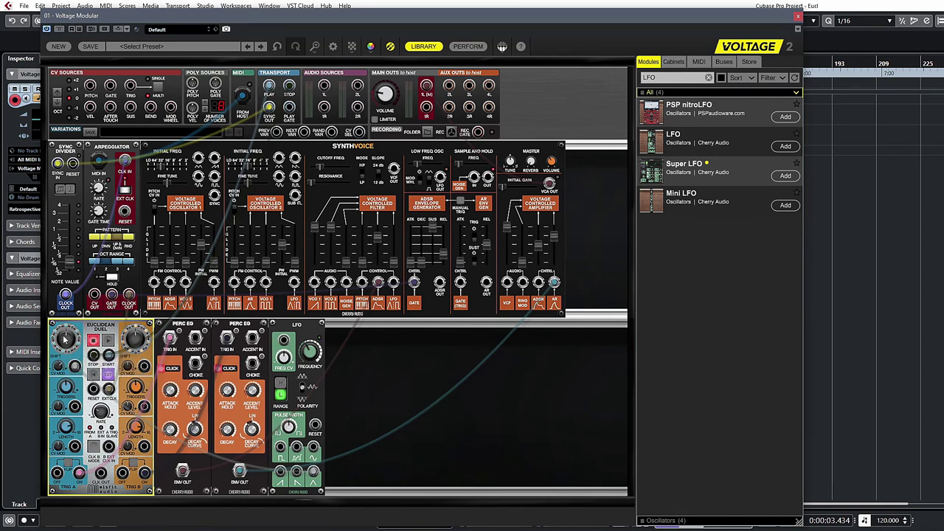
pyautogui.click(322, 371)
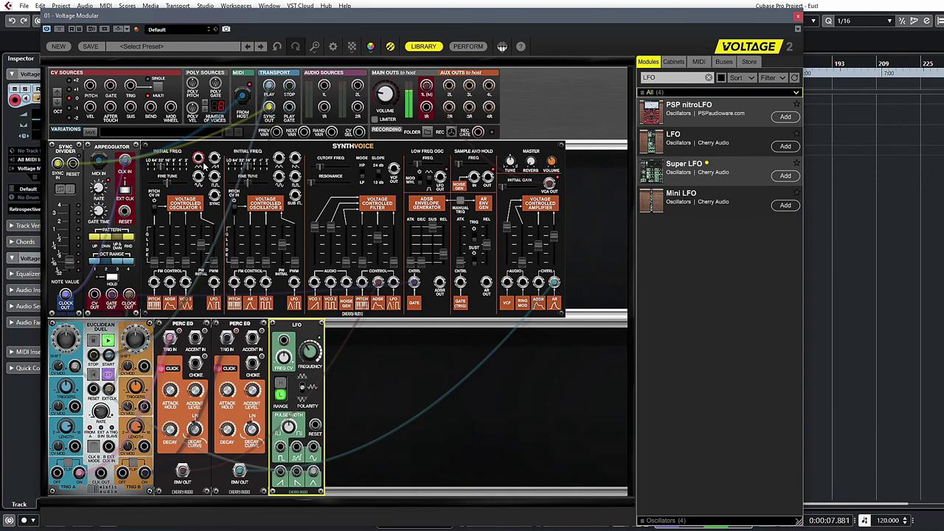
# During playback, adjust the SynthVoice filter's control settings and the Euclidean Duel's side A trigger settings.
pyautogui.click(379, 235)
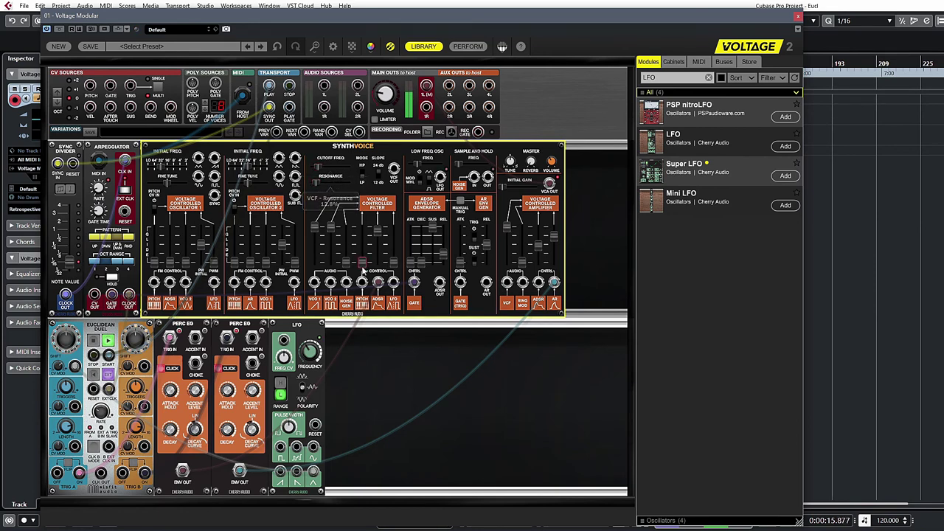
pyautogui.click(65, 402)
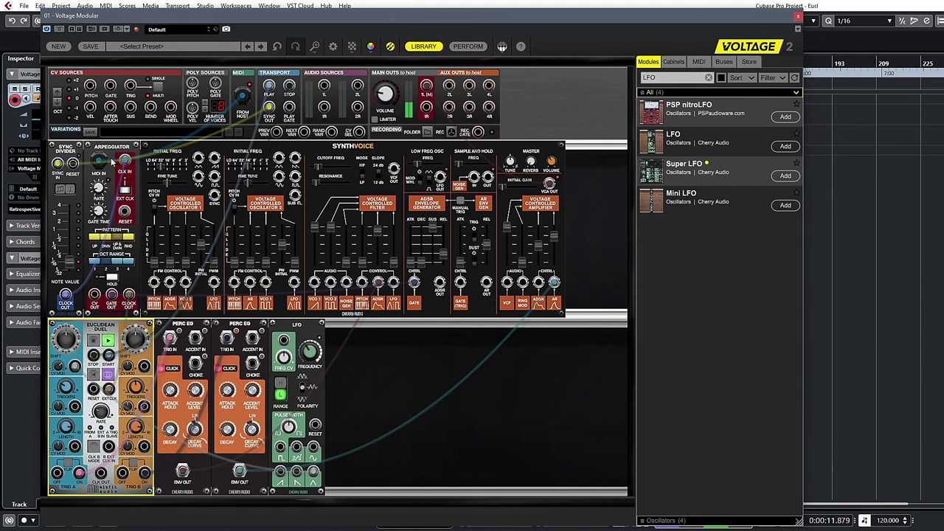
# Adjust the Arpeggiator's octave range and close the Voltage Modular plug-in window to return to the Cubase project.
pyautogui.click(93, 258)
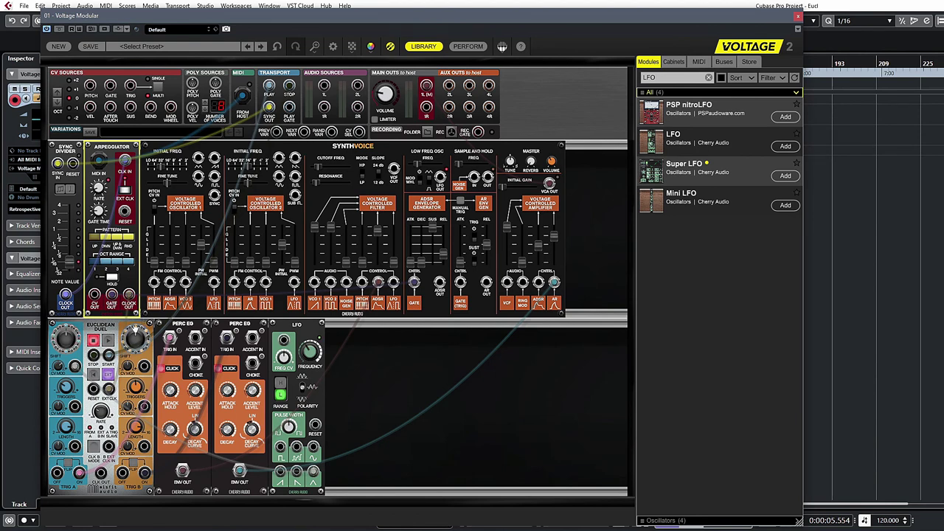
pyautogui.click(796, 17)
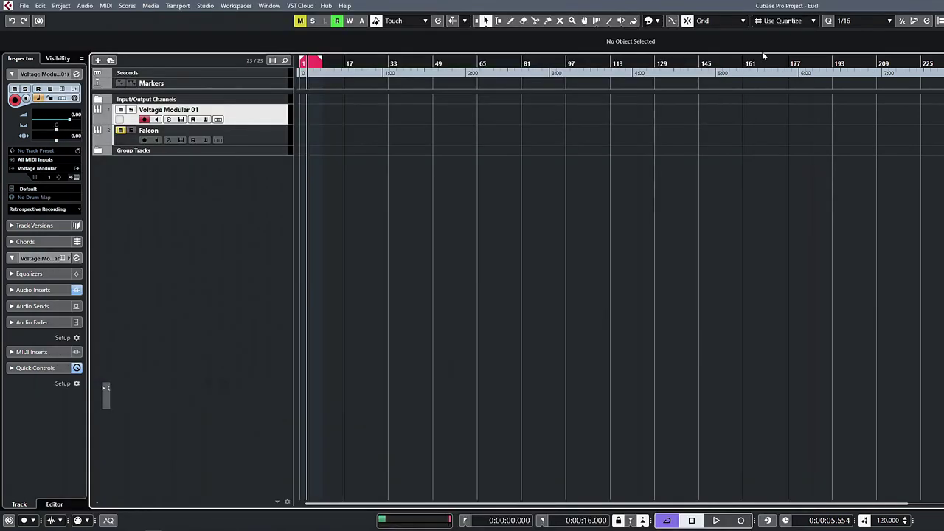